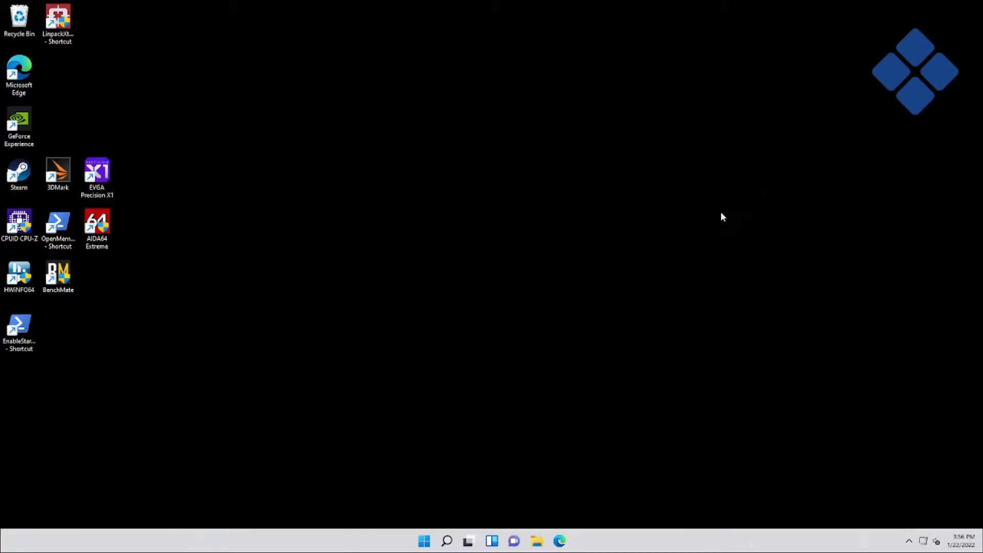
Search Bing for memtest86 and download the free memtest86-usb.zip from the official download page.
click(560, 539)
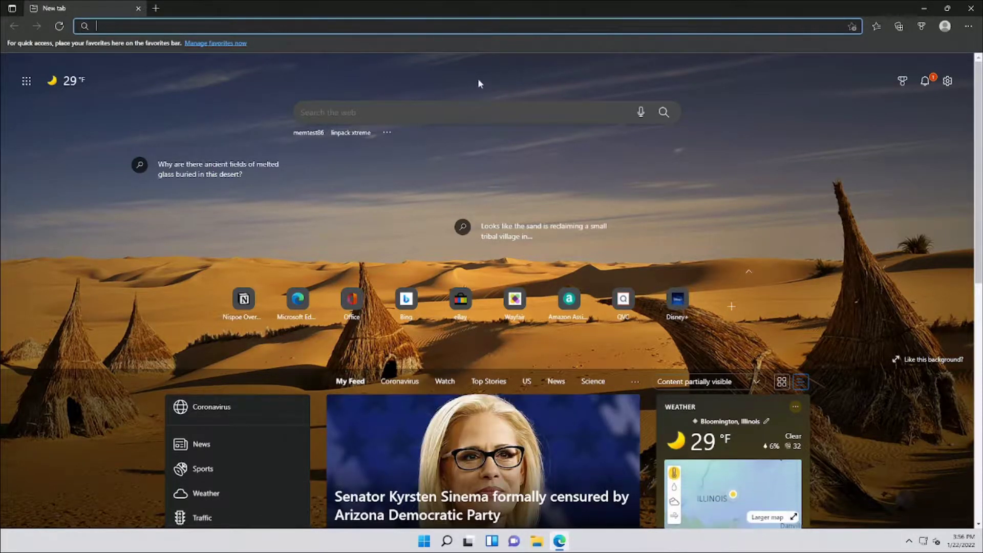
click(543, 28)
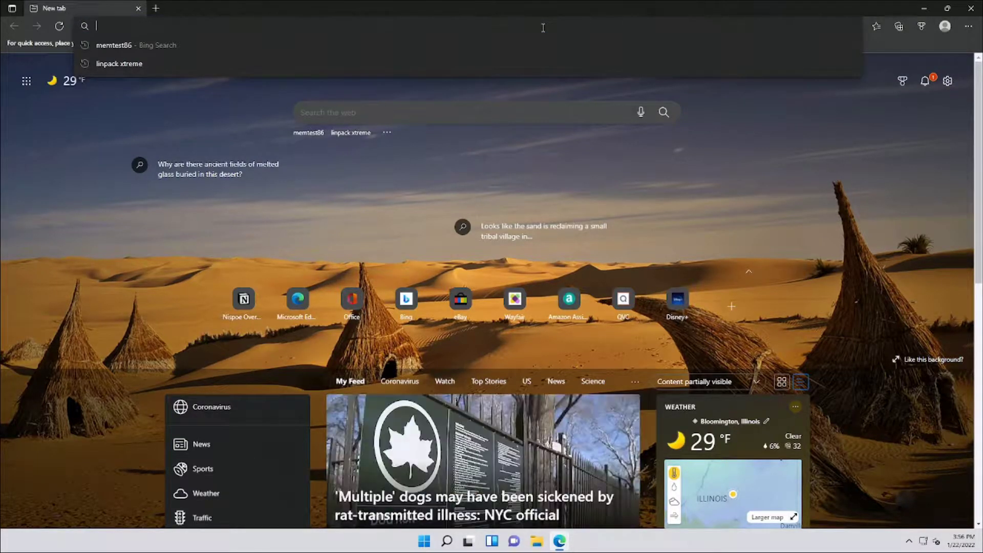
key(Down)
key(Return)
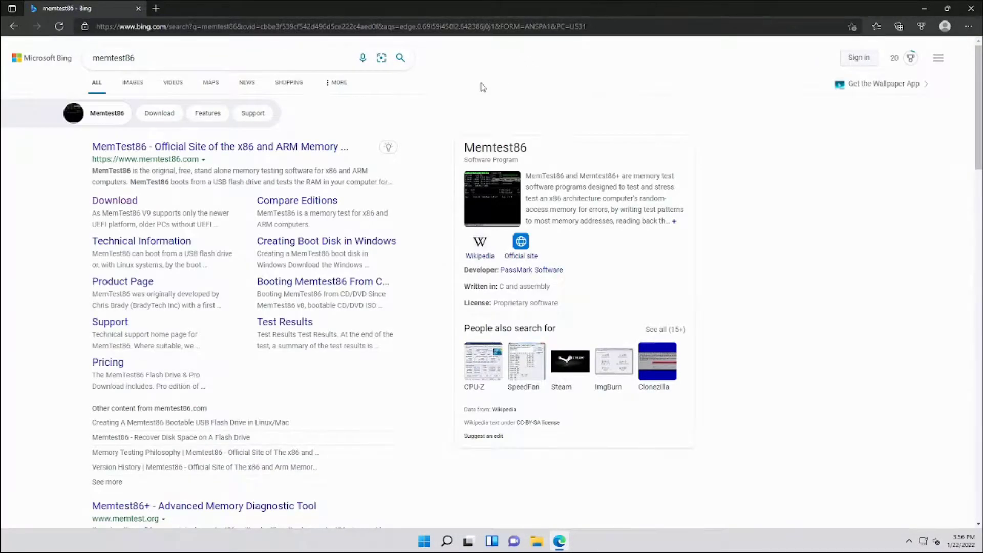
click(134, 203)
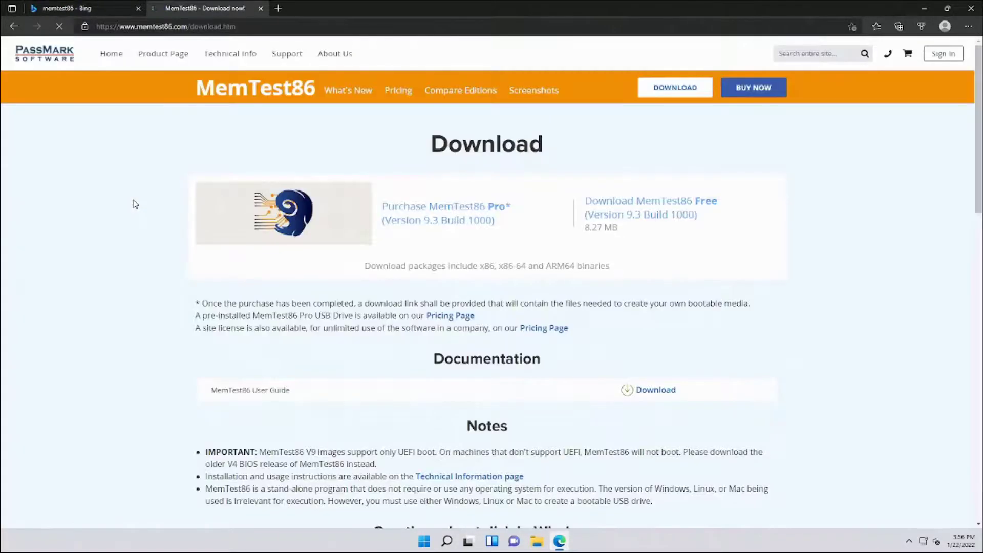
click(631, 215)
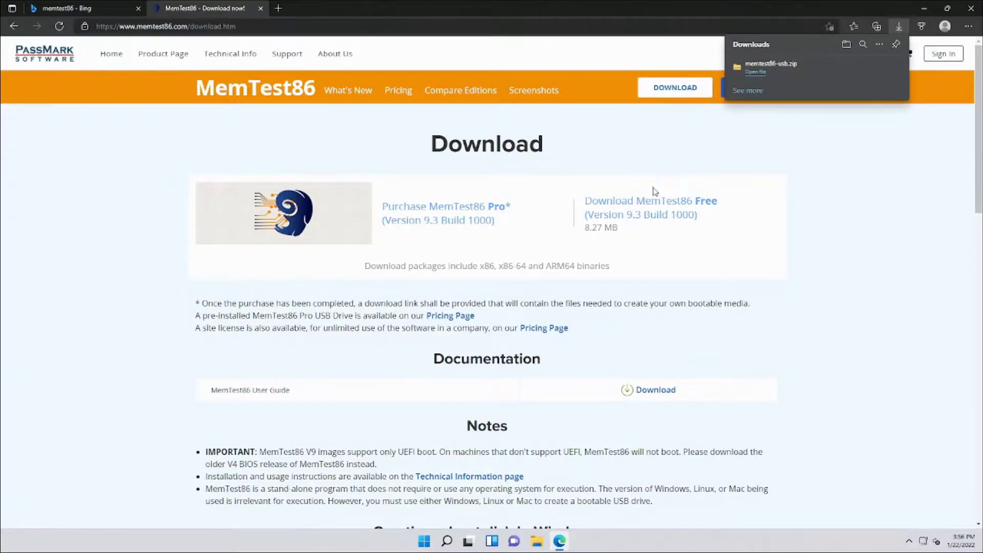
Extract memtest86-usb.zip in Downloads to the default memtest86-usb folder.
click(760, 74)
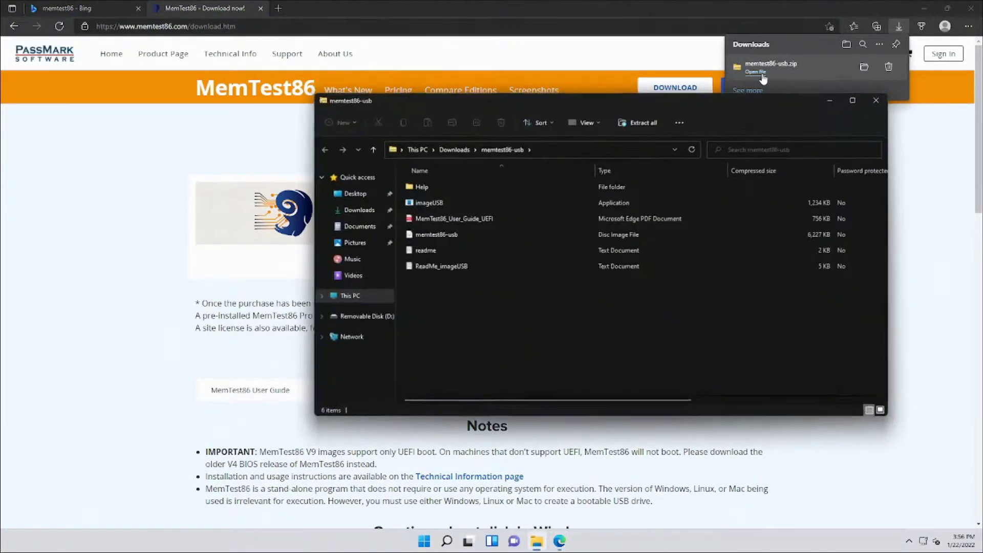
drag(640, 106, 630, 136)
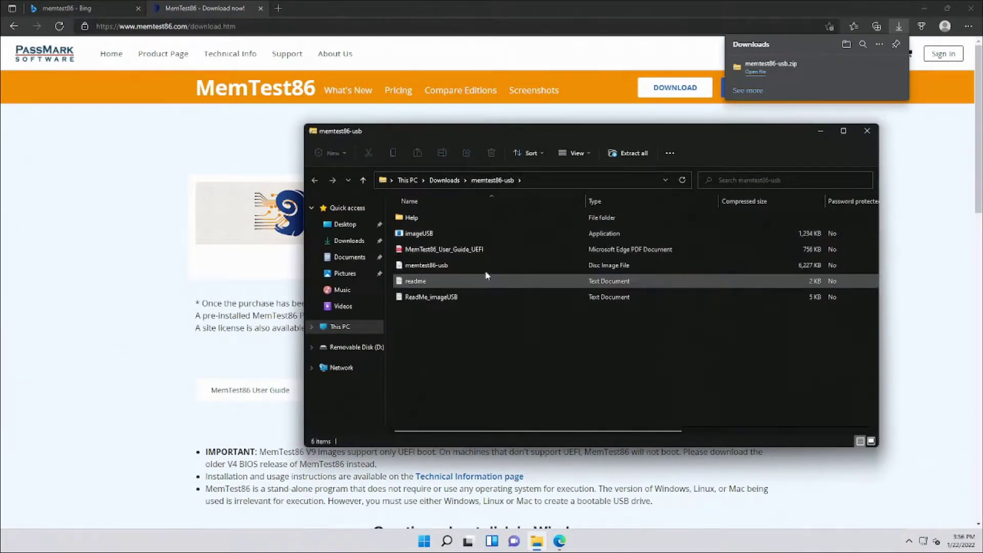
click(451, 181)
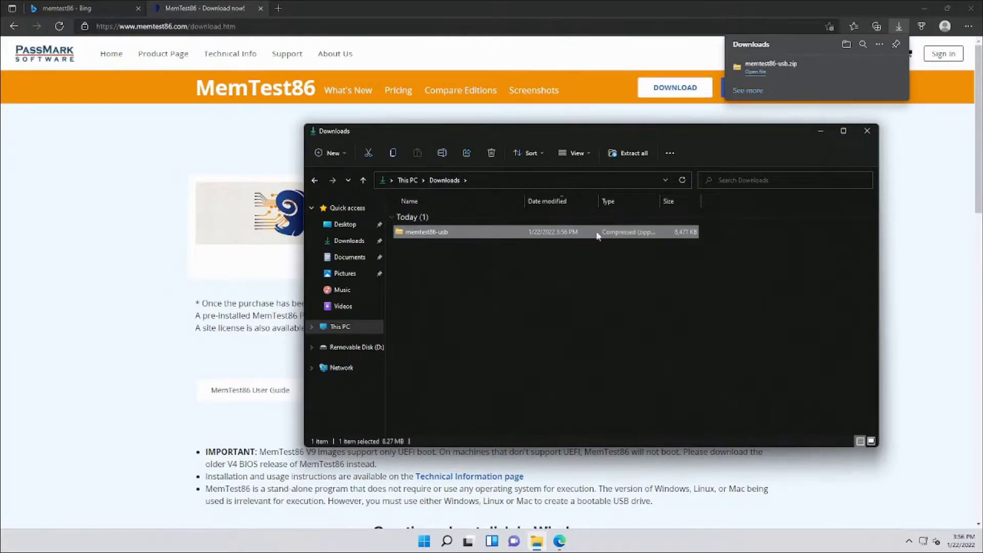
right_click(505, 234)
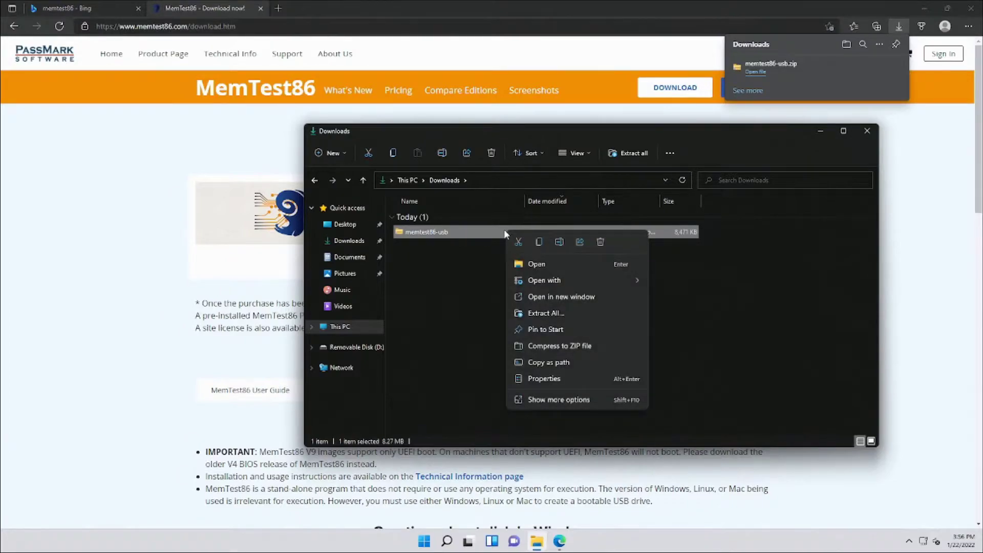
click(565, 311)
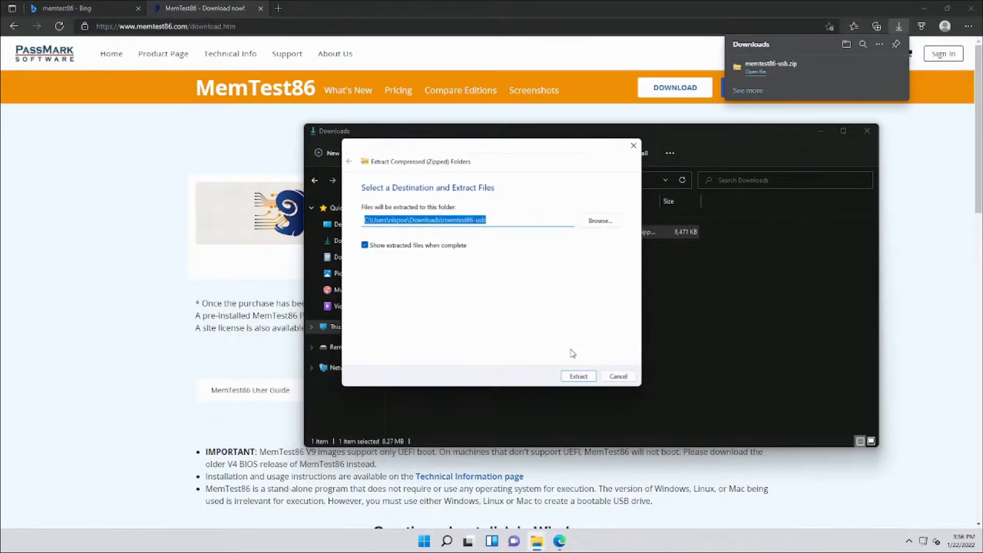
click(579, 377)
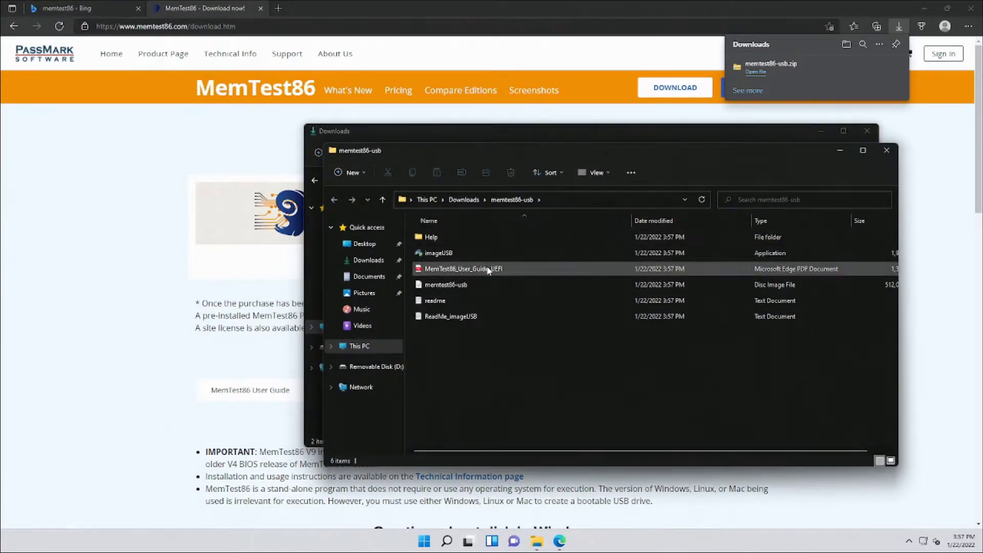
Use imageUSB to write the MemTest86 image to the SanDisk Ultra drive, confirming both prompts, then close it.
double_click(494, 256)
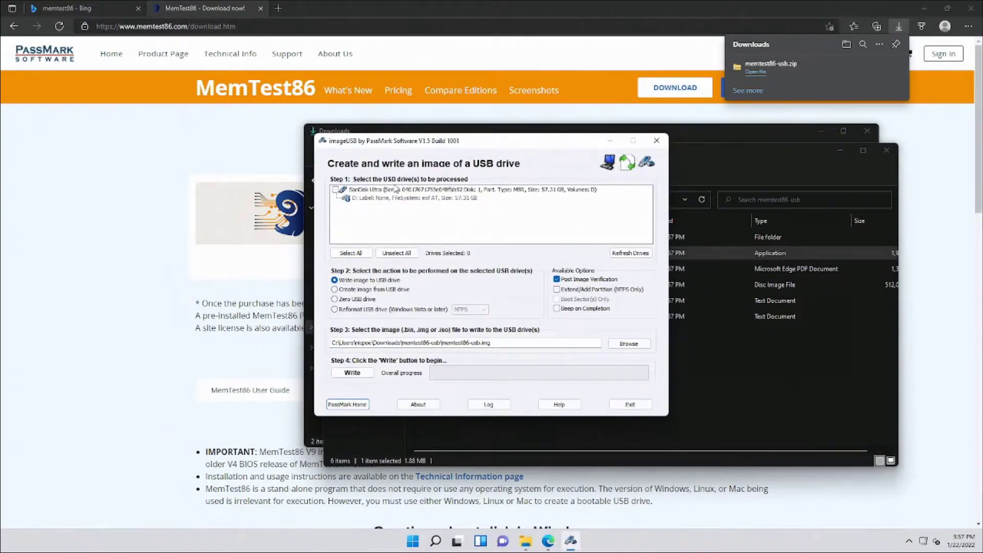
click(377, 190)
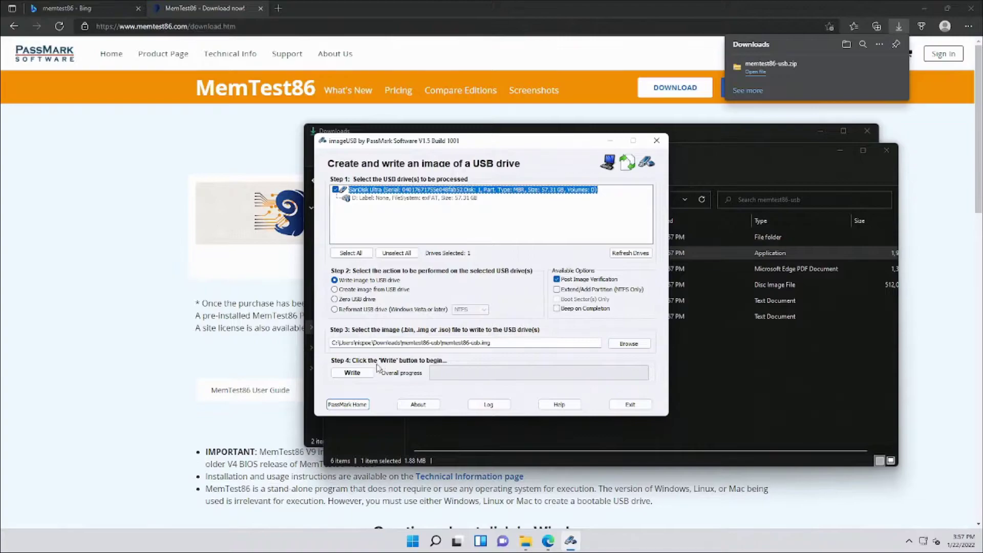
click(359, 373)
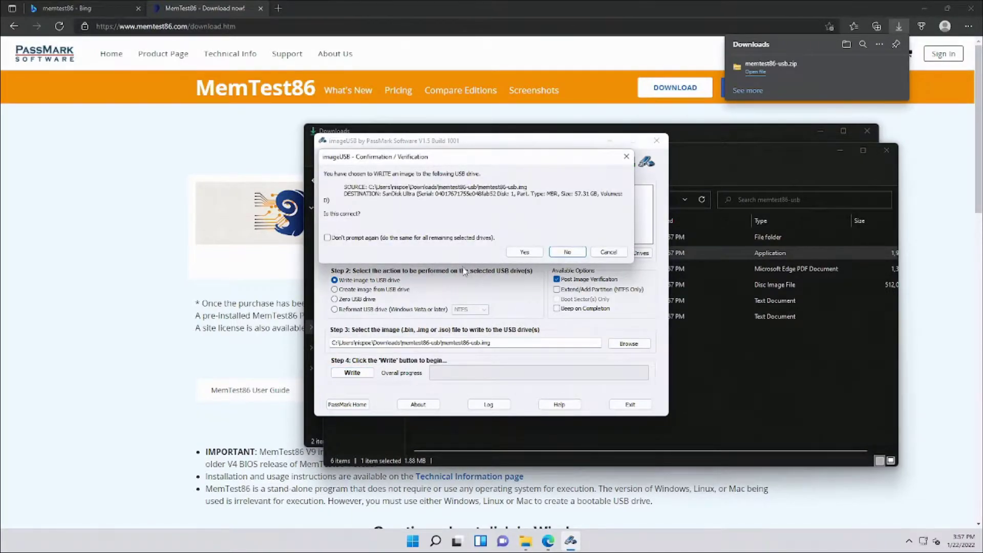
click(527, 252)
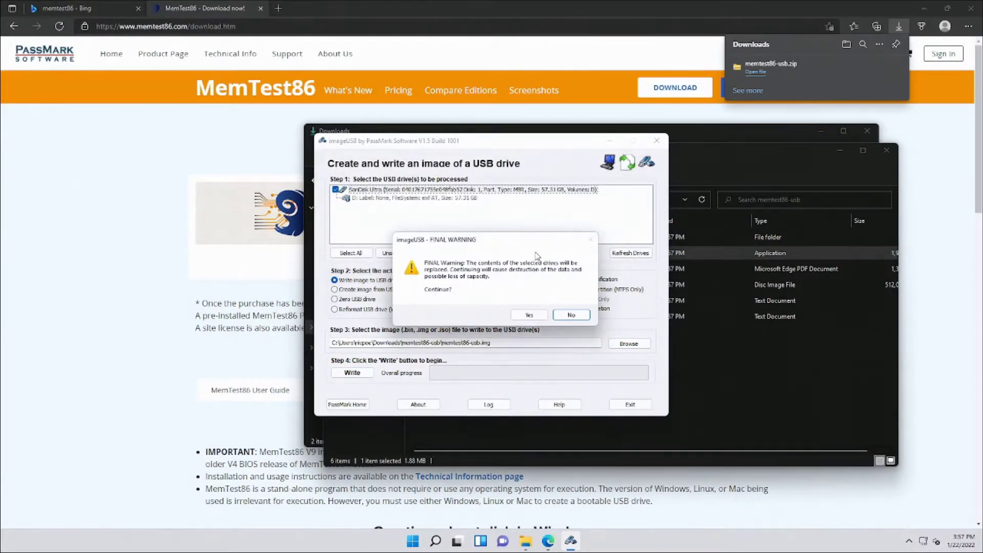
click(529, 314)
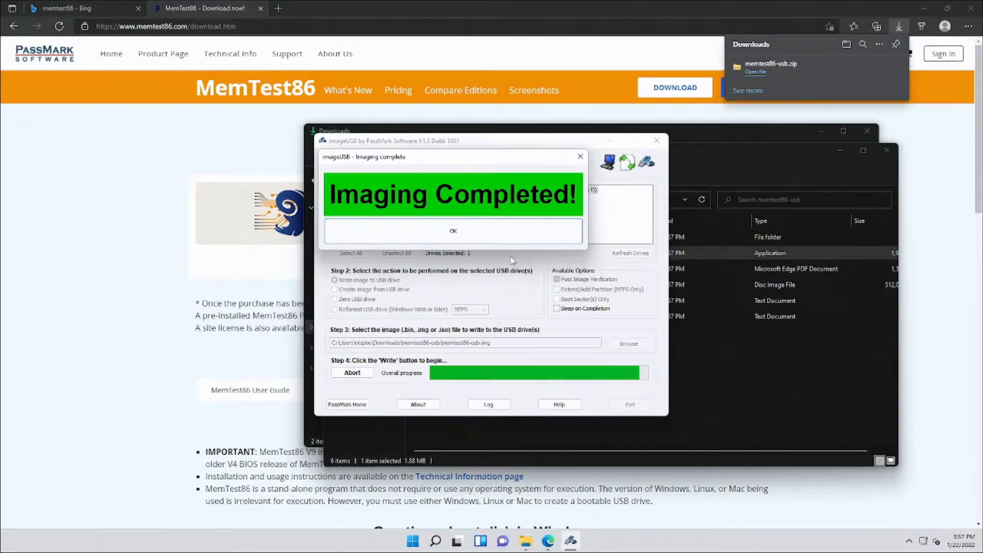
click(483, 234)
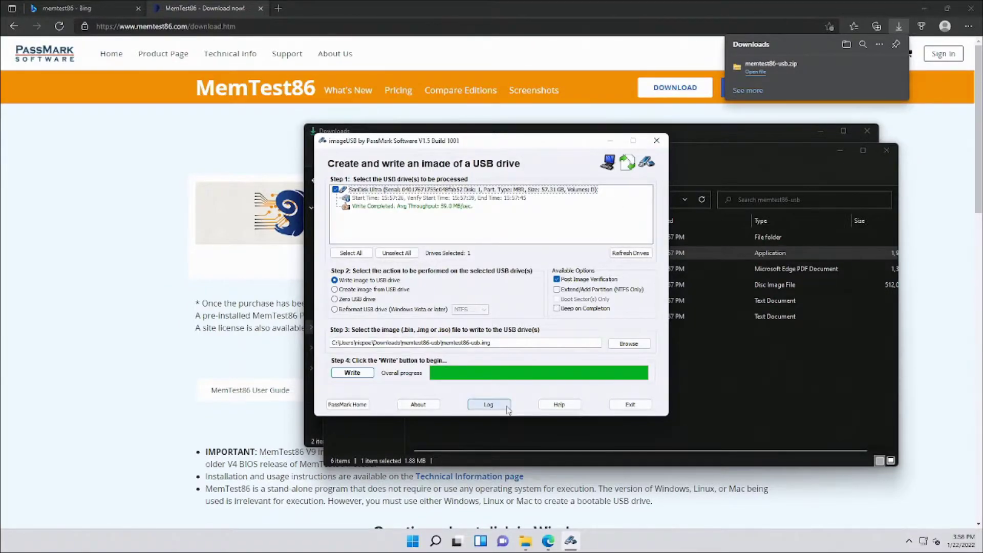
click(657, 140)
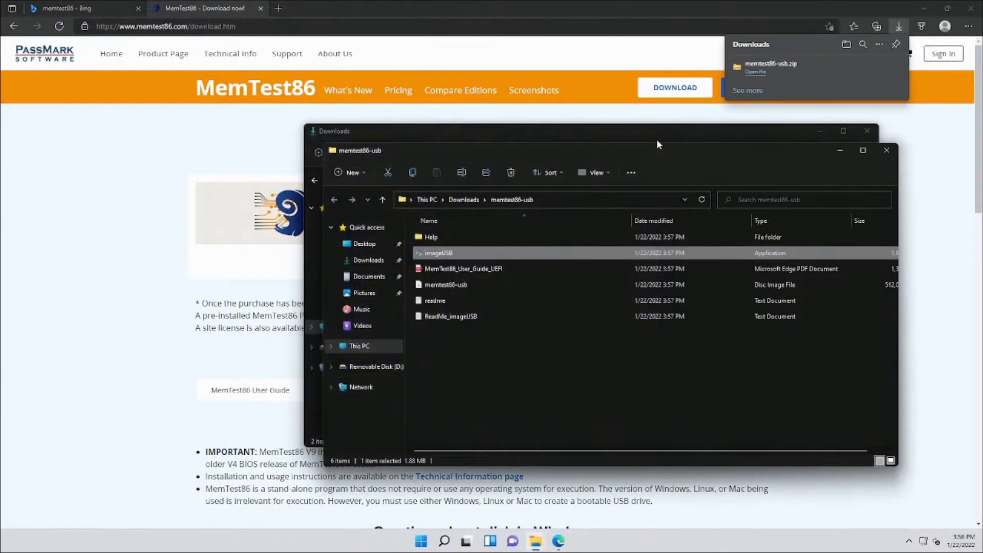
Confirm Removable Disk (D:) holds EFI (with BOOT), help and license, then bring up the Start menu.
click(890, 152)
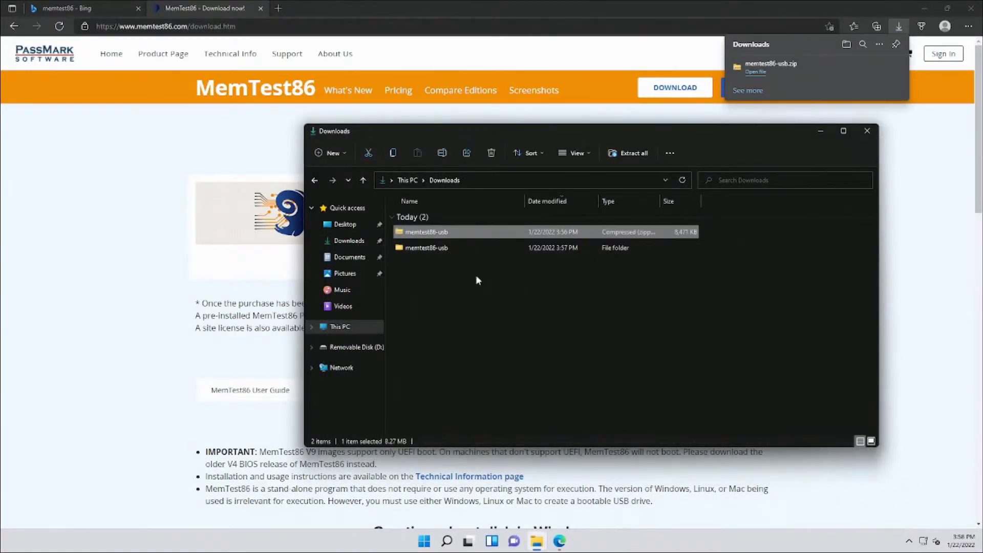
click(354, 347)
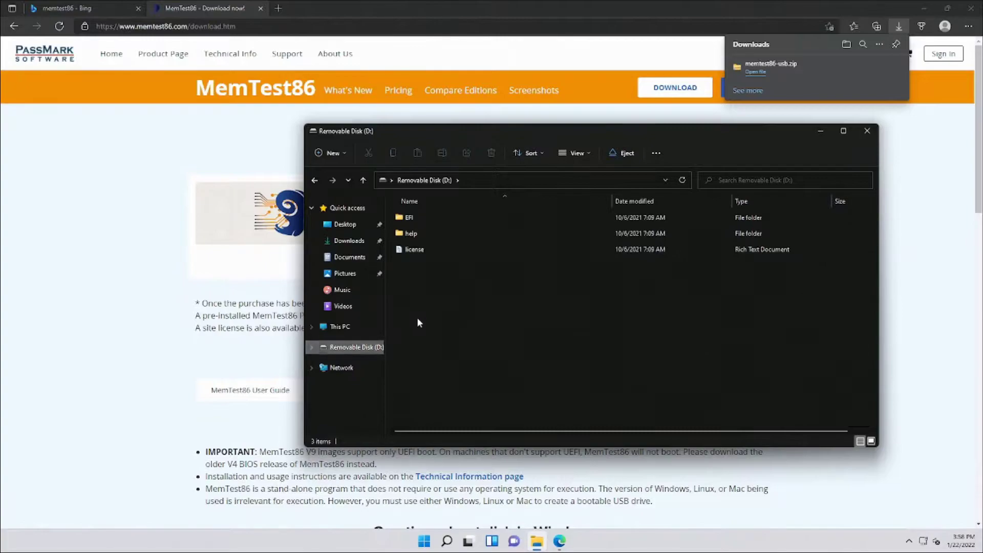
drag(432, 266, 427, 216)
click(427, 216)
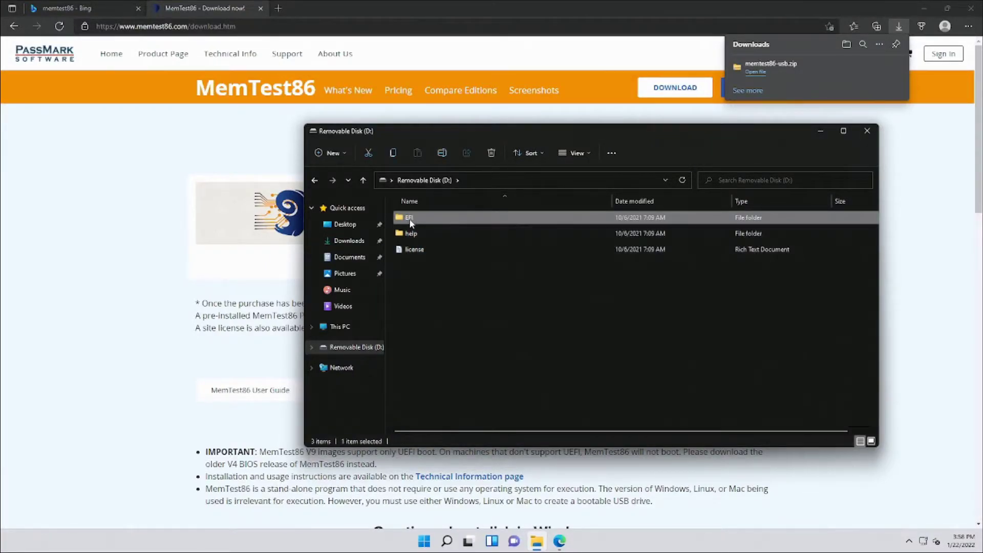
double_click(428, 222)
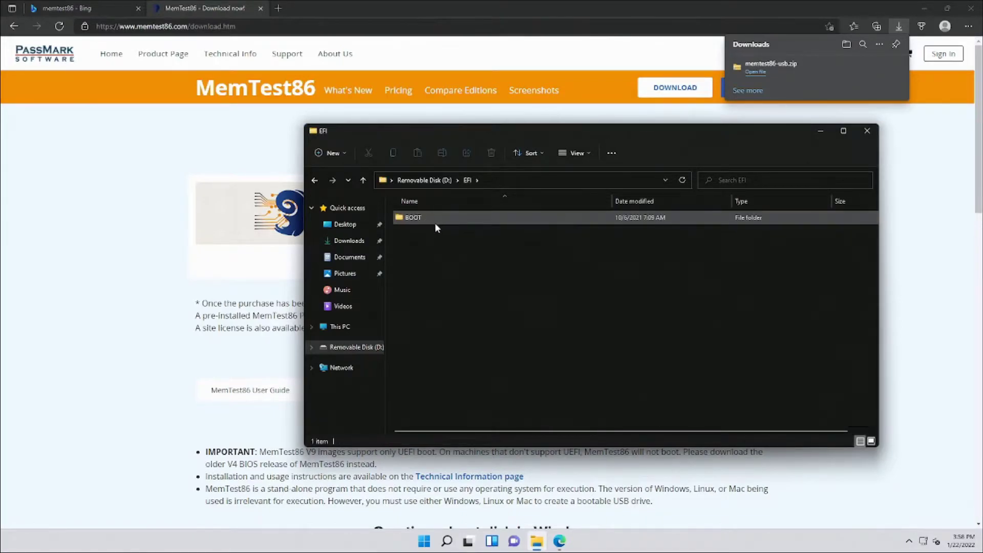
click(361, 180)
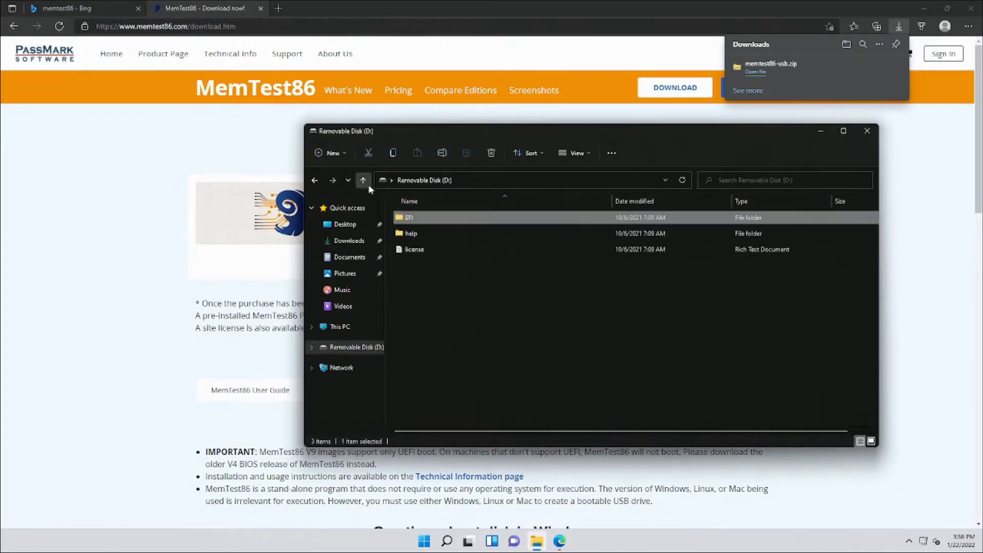
click(475, 300)
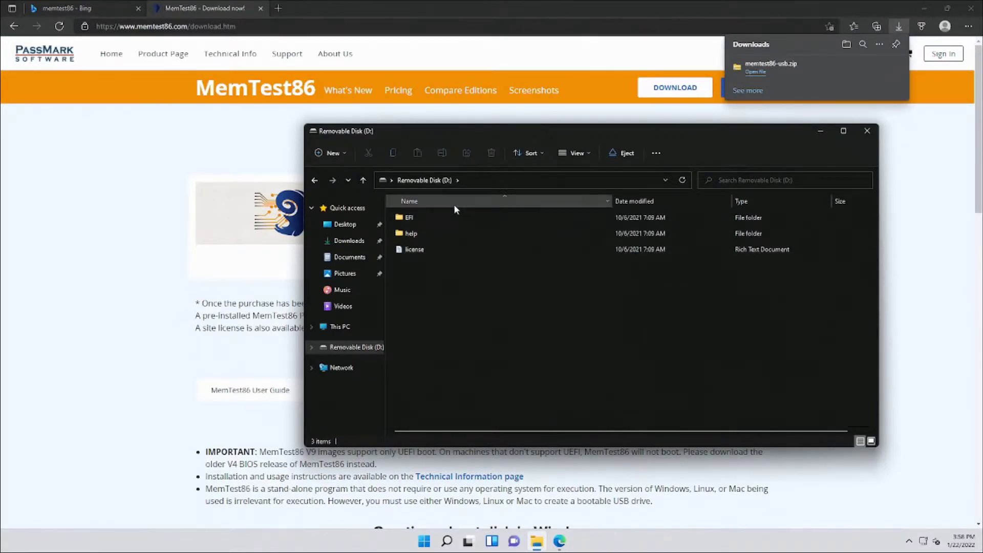
key(super)
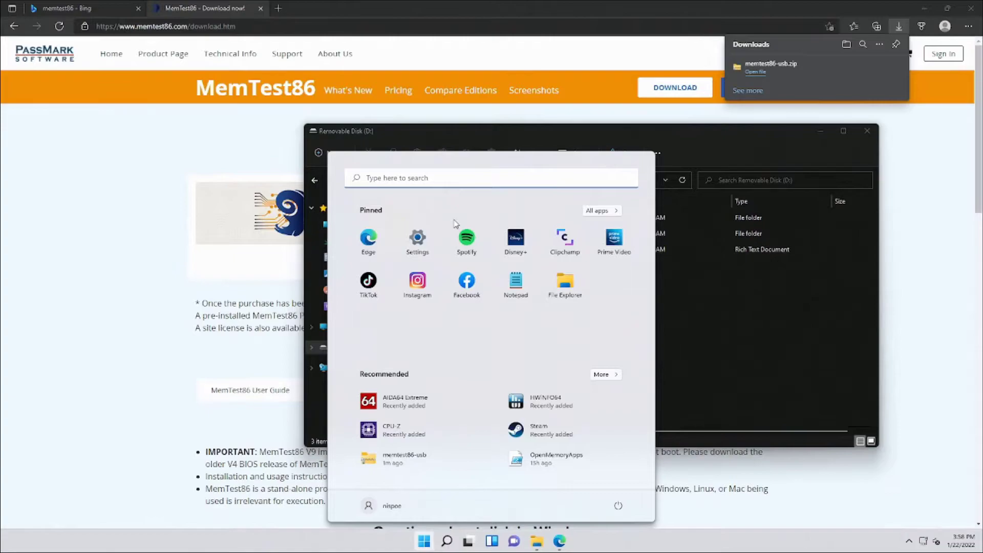
Find Disk Management by searching 'create' and select the Windows (C:) partition.
key(super+s)
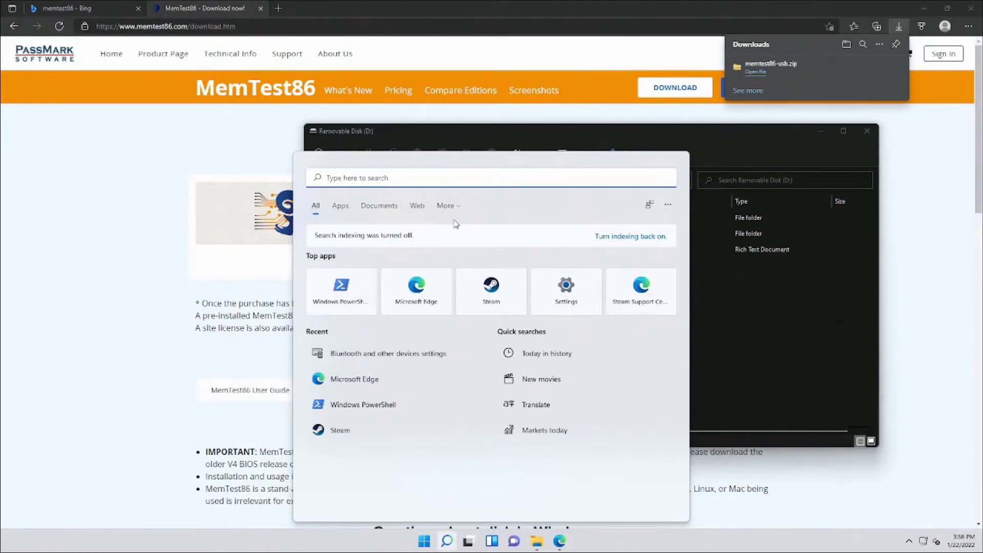
text(create)
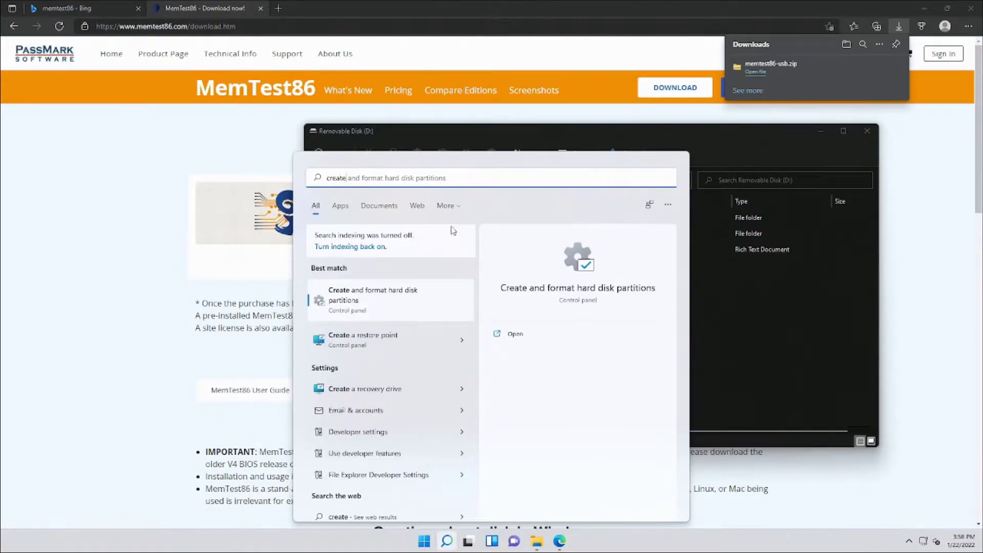
click(418, 294)
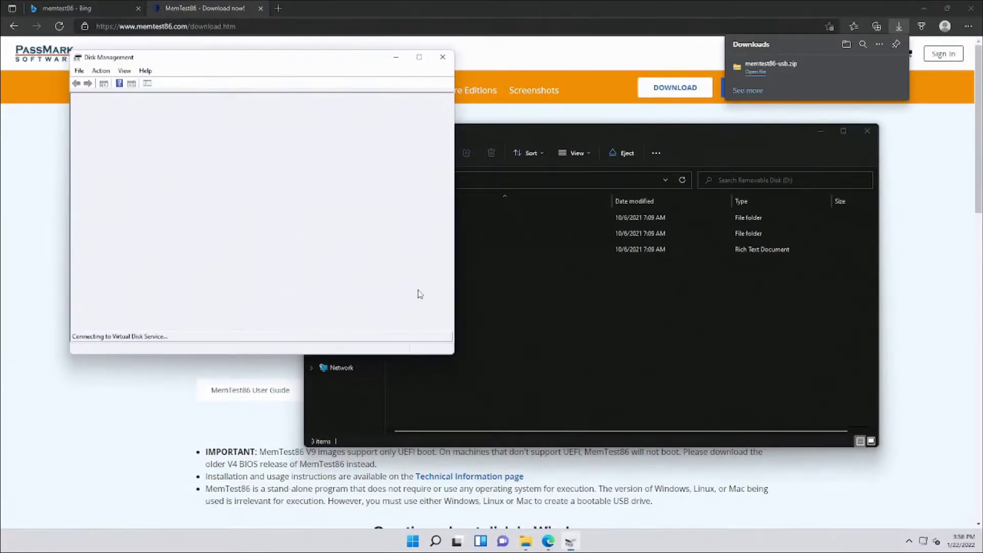
drag(348, 57, 549, 151)
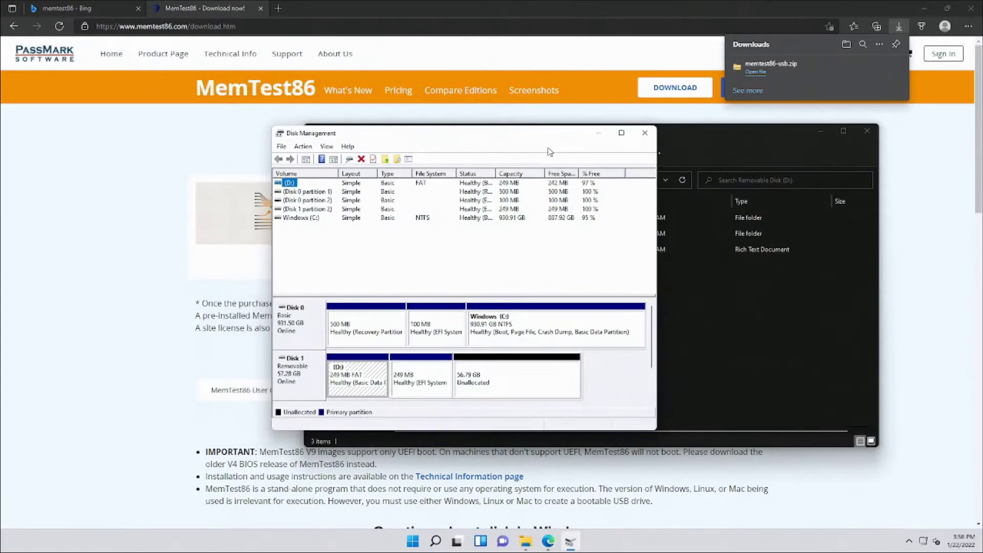
click(536, 320)
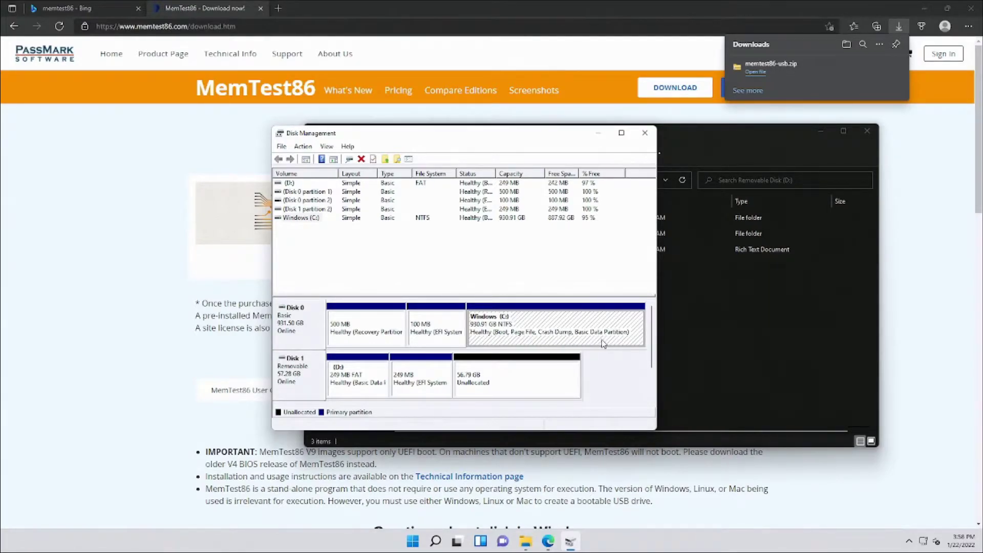
Shrink Windows (C:) by 2 MB, leaving 251 MB unallocated on Disk 0.
right_click(576, 333)
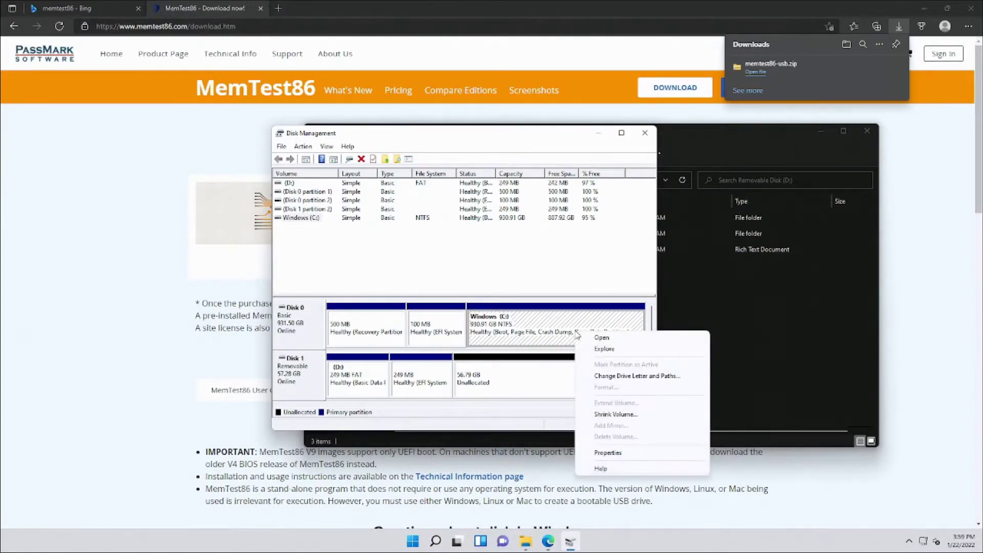
click(635, 414)
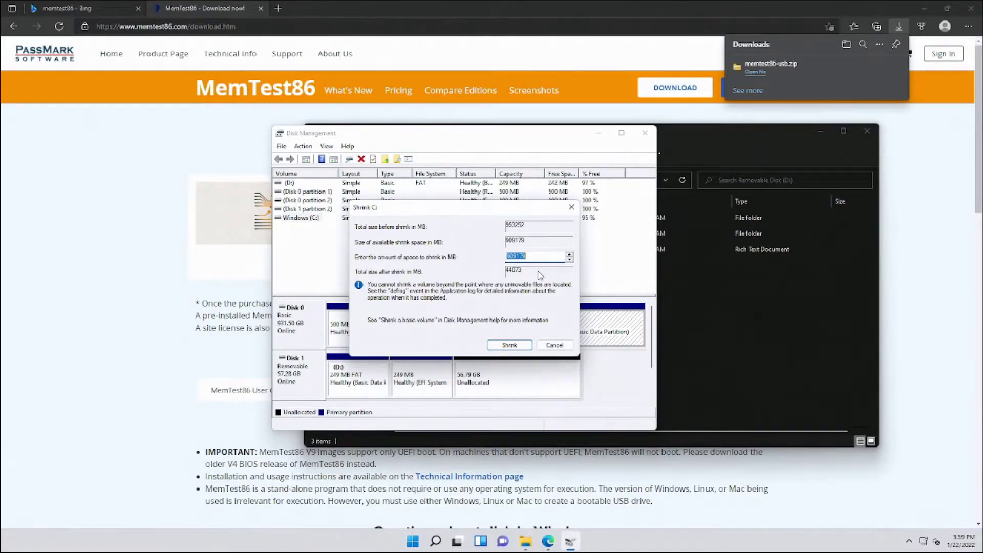
text(250)
click(519, 347)
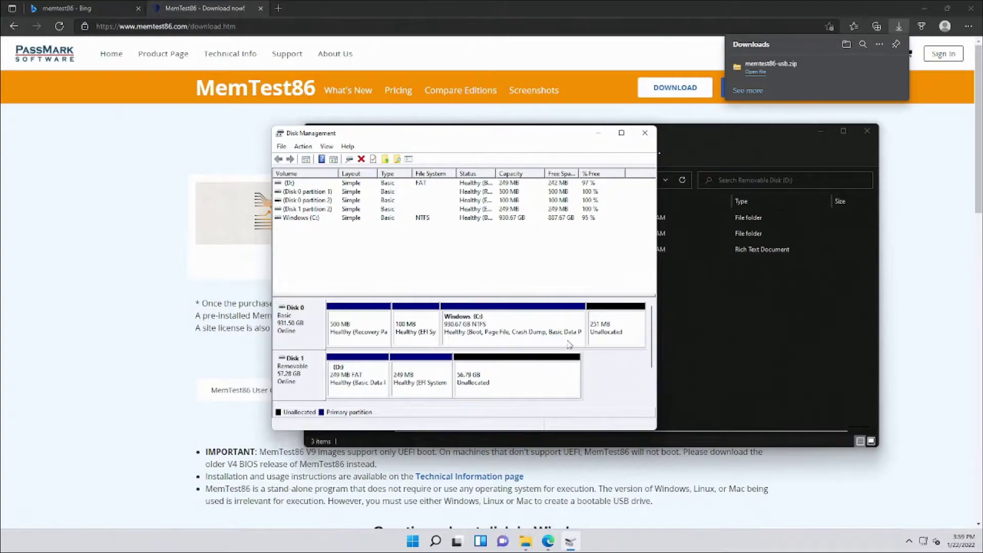
click(636, 339)
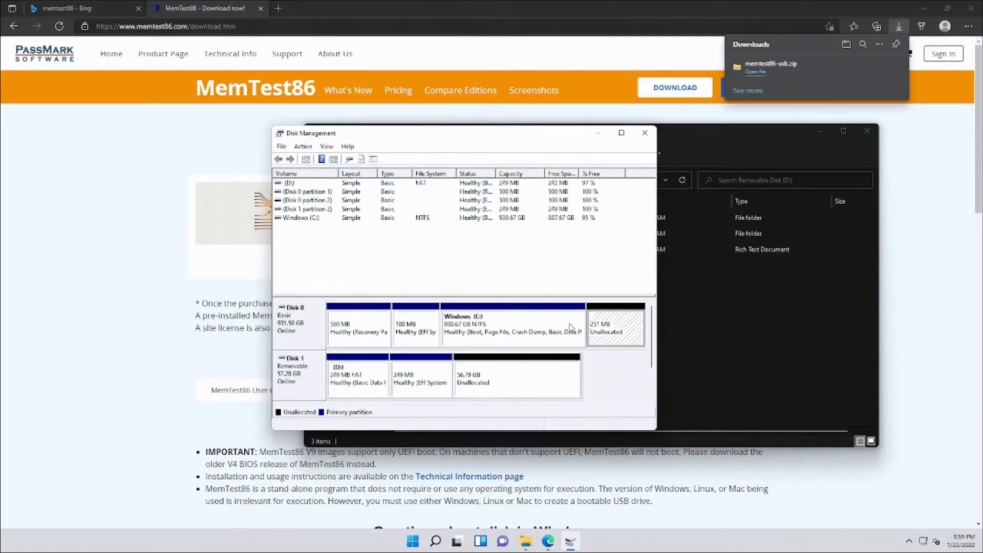
Create a full-size 249 MB FAT32 simple volume labelled MemTest86 as drive E:.
right_click(602, 333)
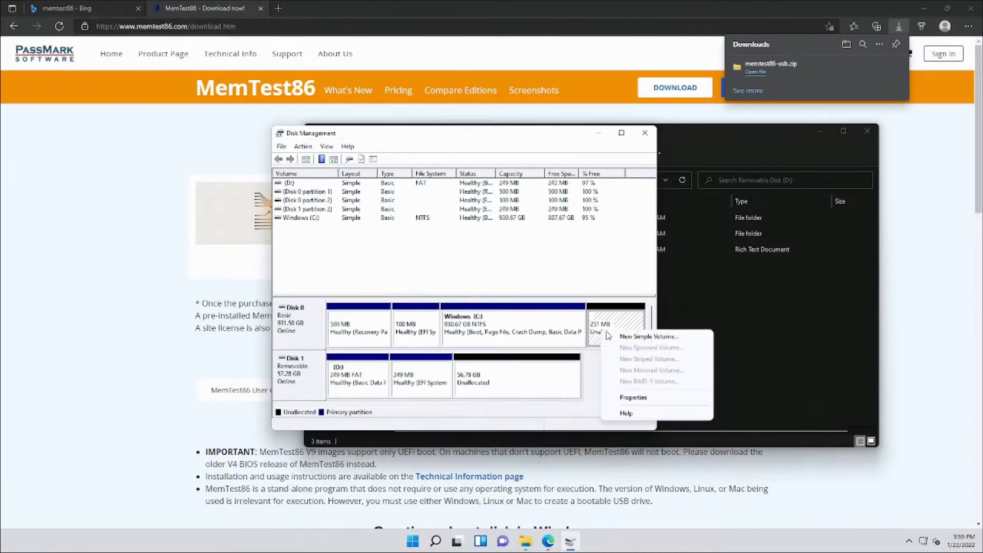
click(610, 336)
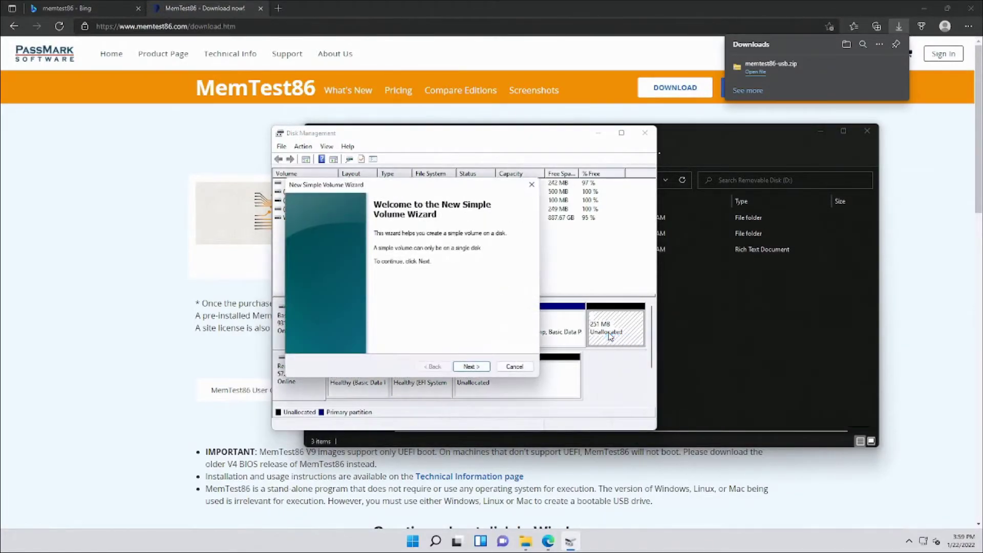
click(472, 367)
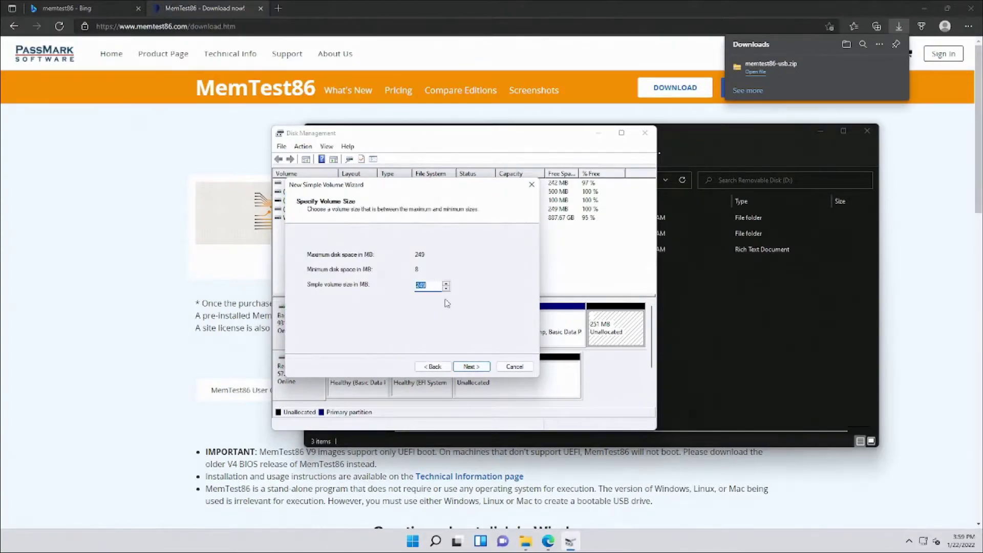
click(472, 366)
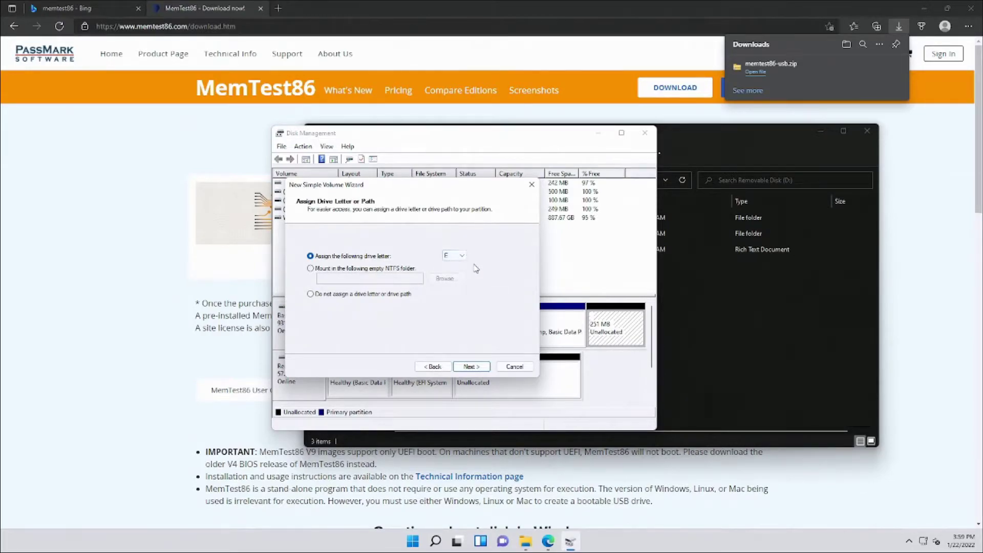
click(471, 367)
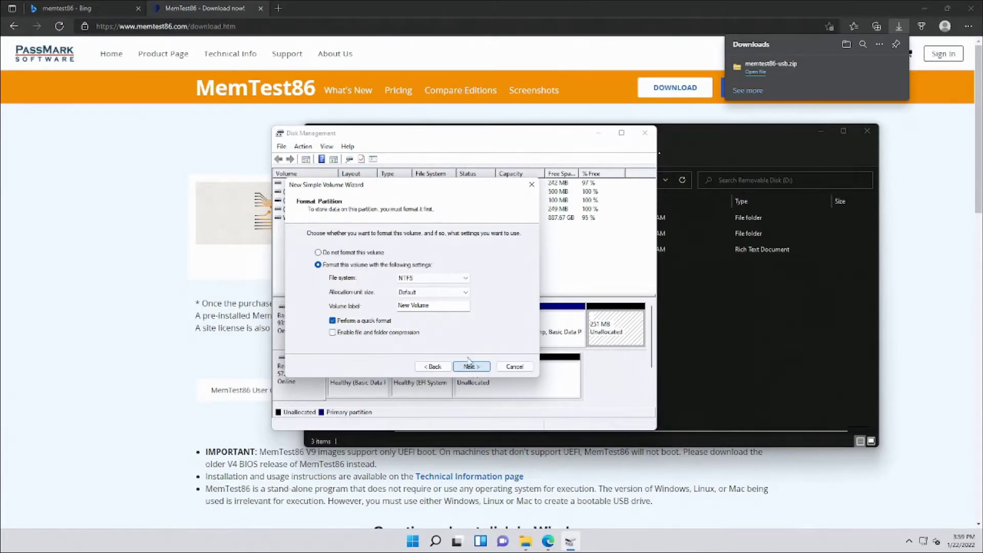
click(437, 278)
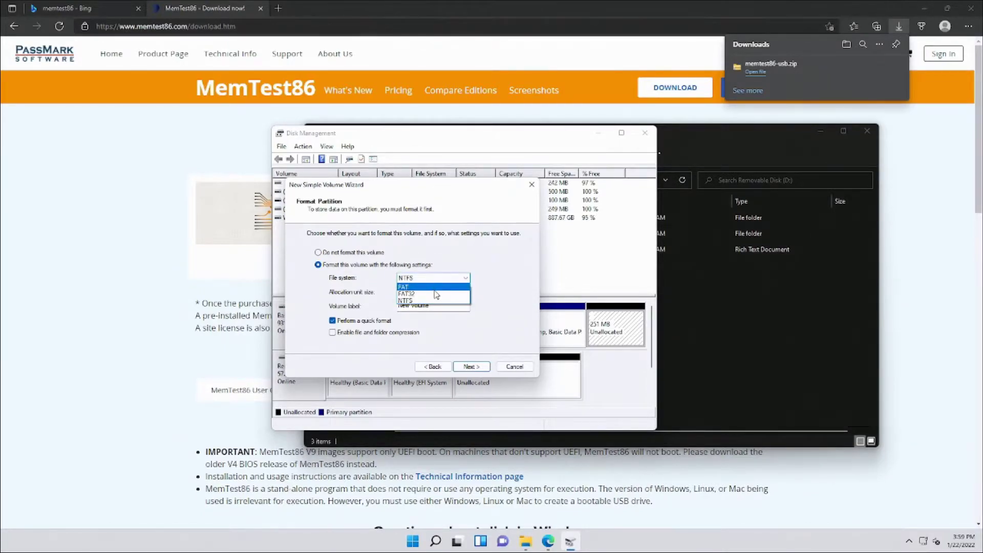
click(434, 294)
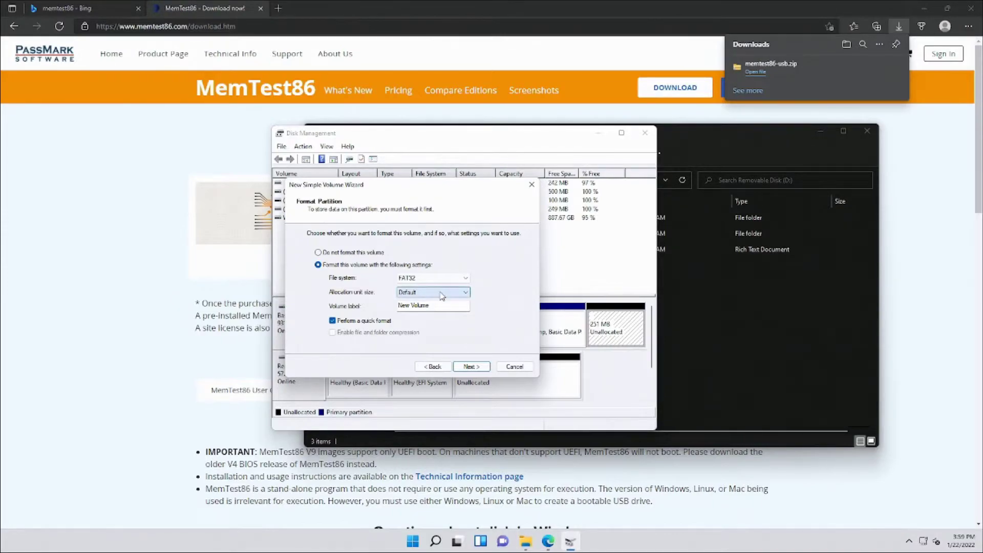
key(Tab)
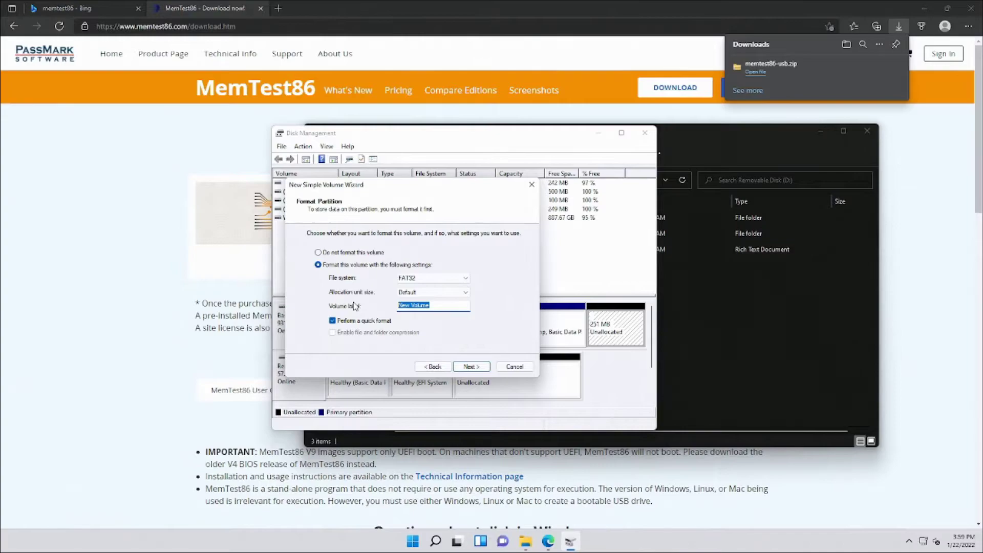
text(MemTest86)
click(467, 368)
click(467, 367)
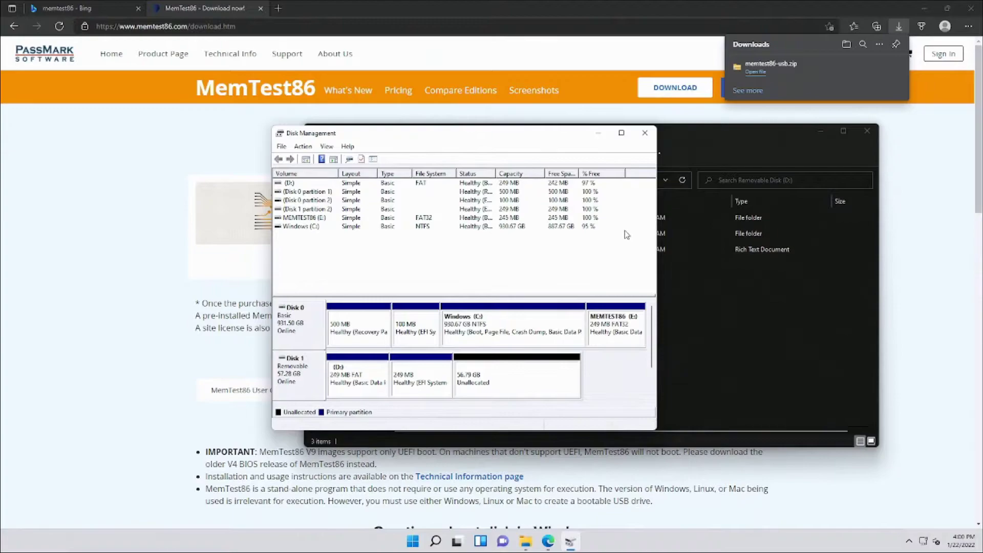
Close Disk Management and browse Removable Disk (D:) and MEMTEST86 (E:) from This PC.
click(646, 136)
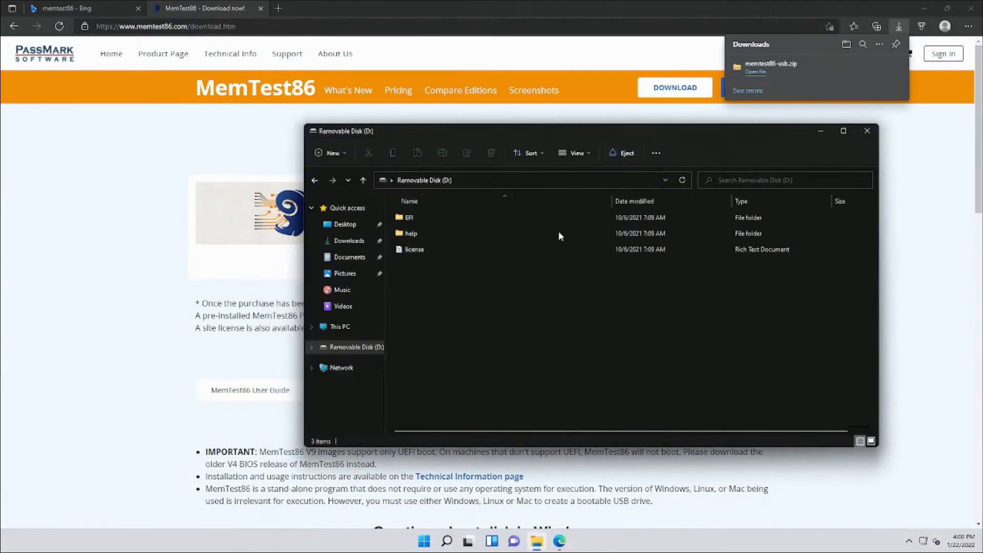
click(362, 326)
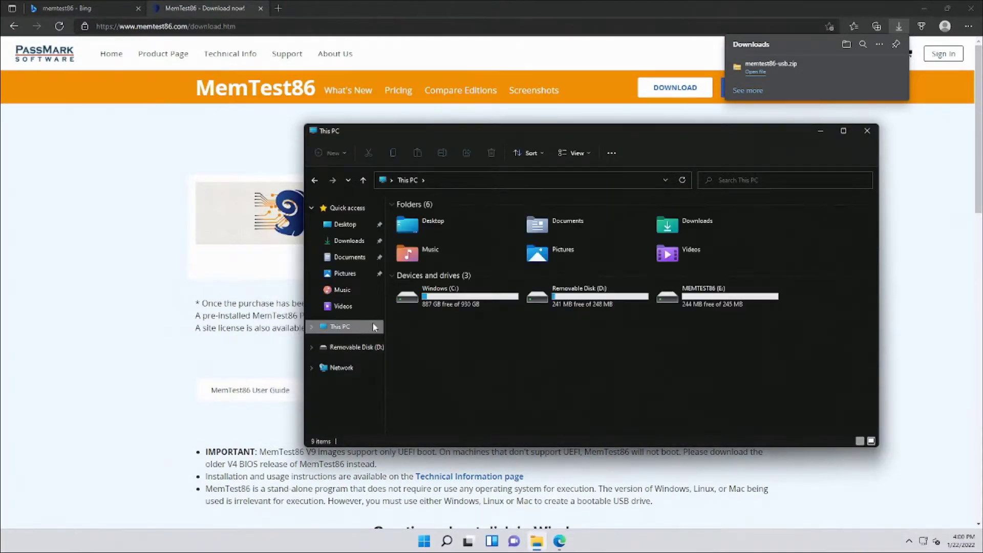
double_click(592, 301)
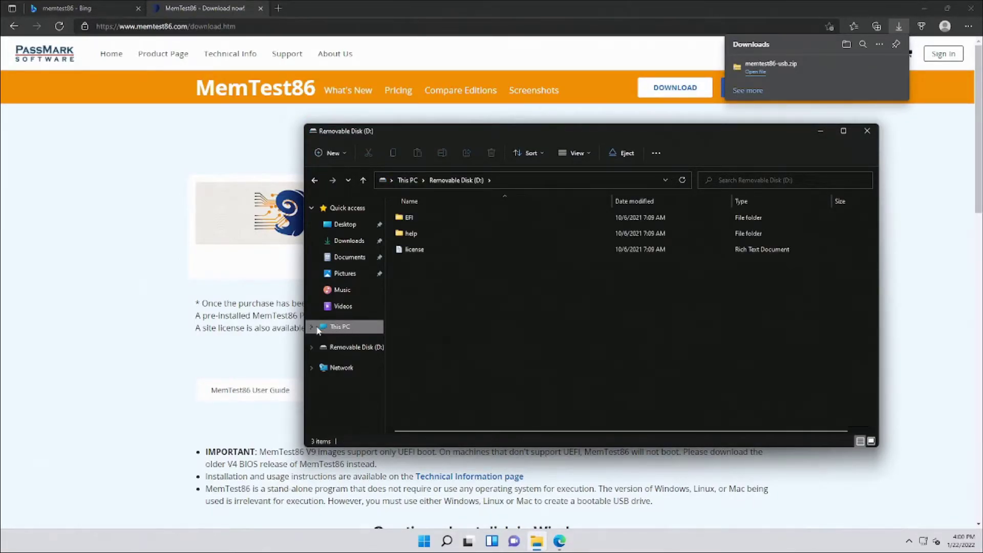
click(313, 326)
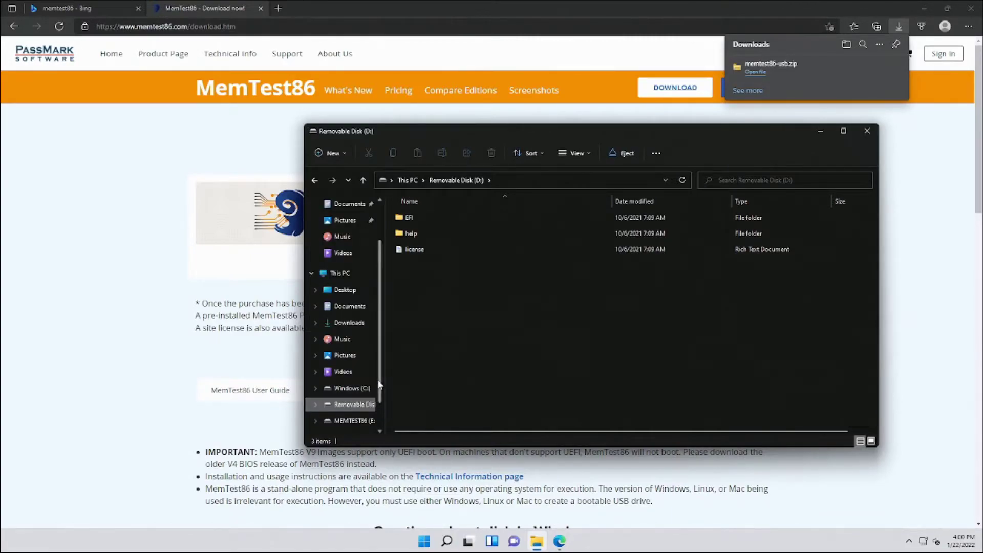
drag(380, 385, 383, 419)
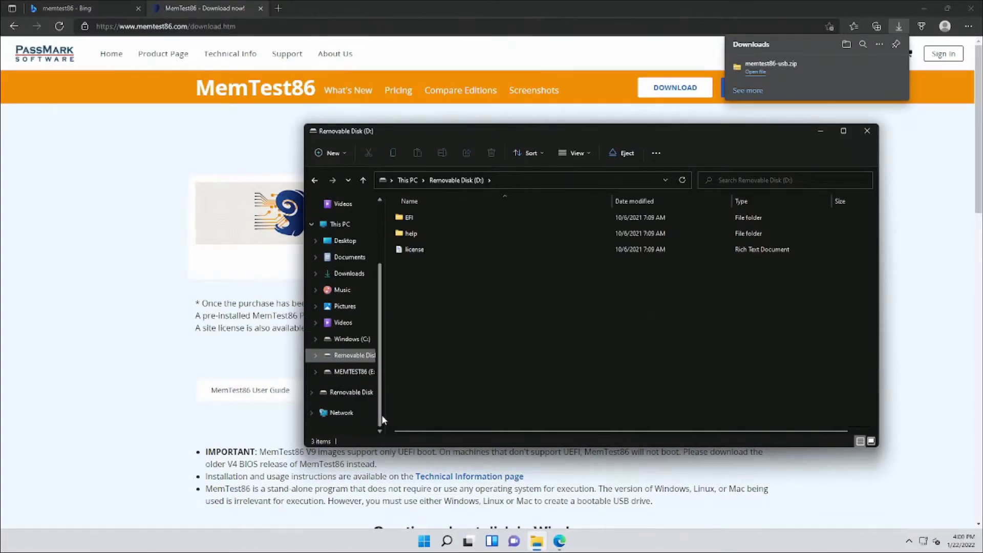
click(359, 372)
click(363, 393)
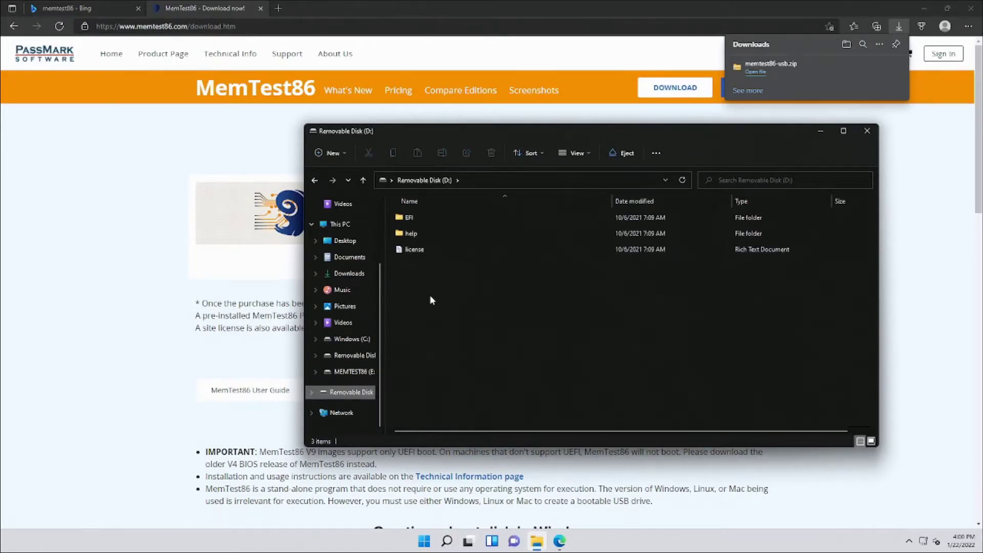
click(370, 358)
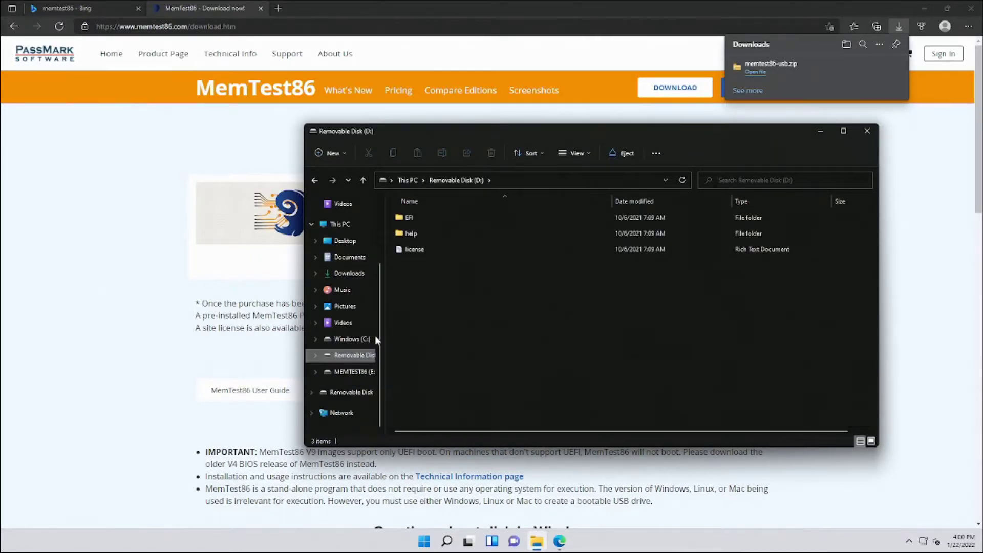
click(866, 132)
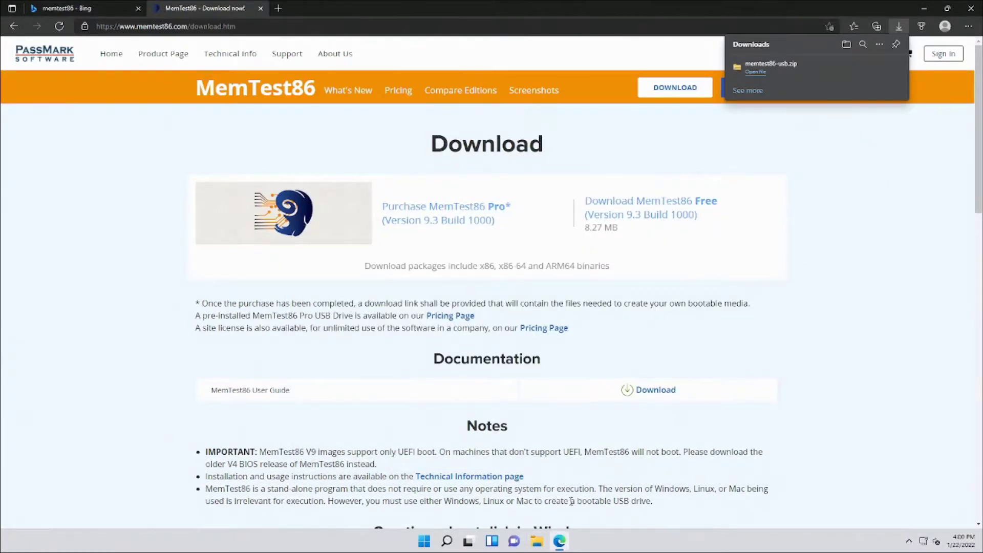
Reopen File Explorer on the empty MEMTEST86 (E:) drive and widen the navigation pane.
click(559, 540)
click(536, 540)
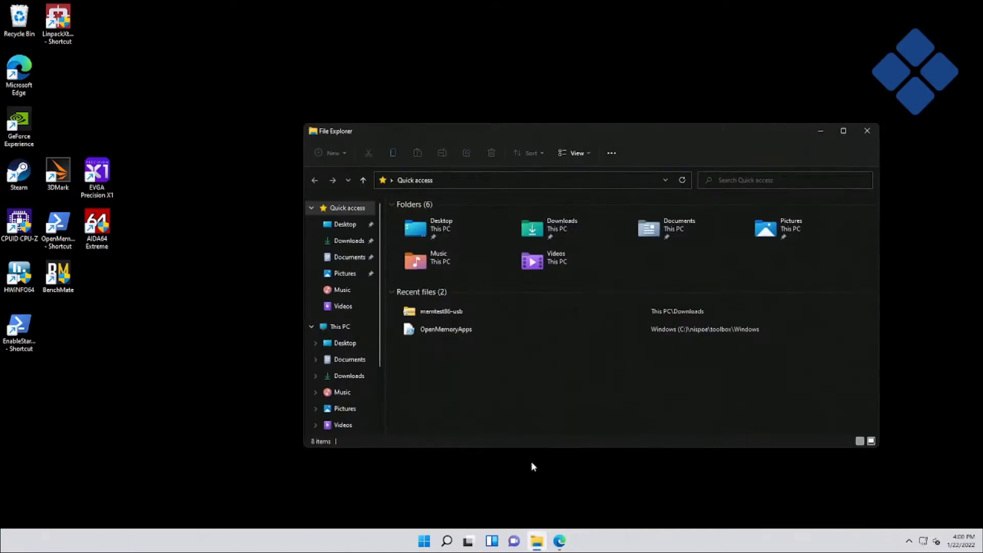
click(314, 326)
click(349, 347)
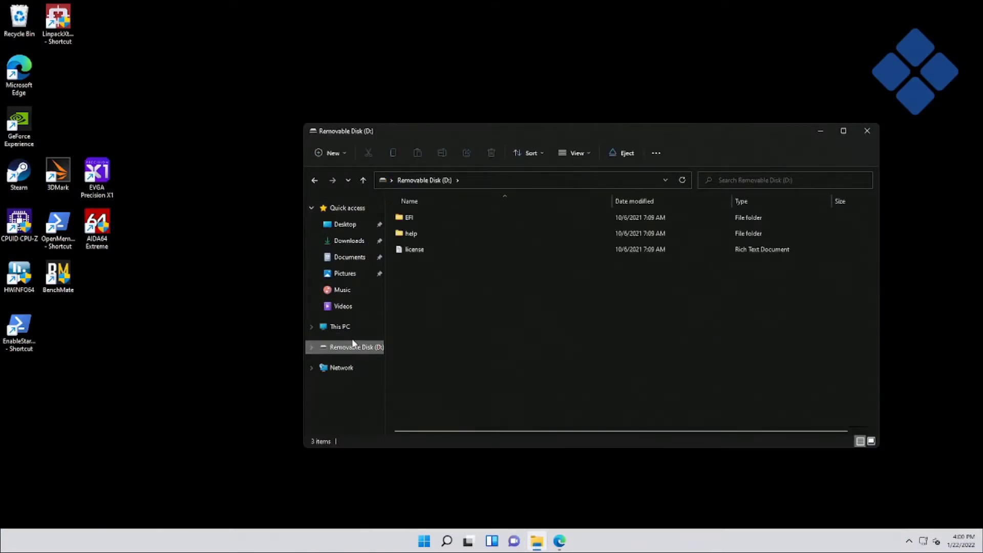
click(355, 330)
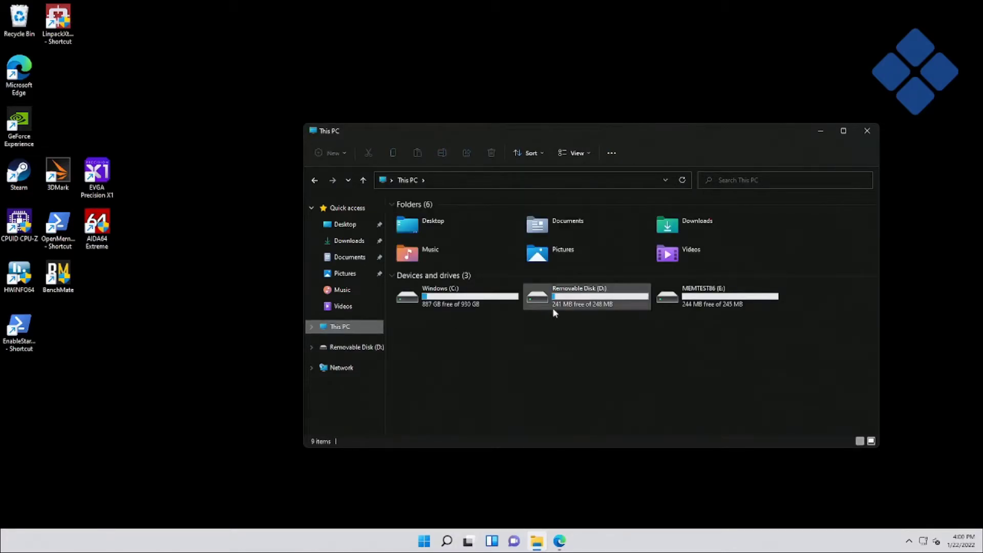
click(702, 306)
double_click(699, 301)
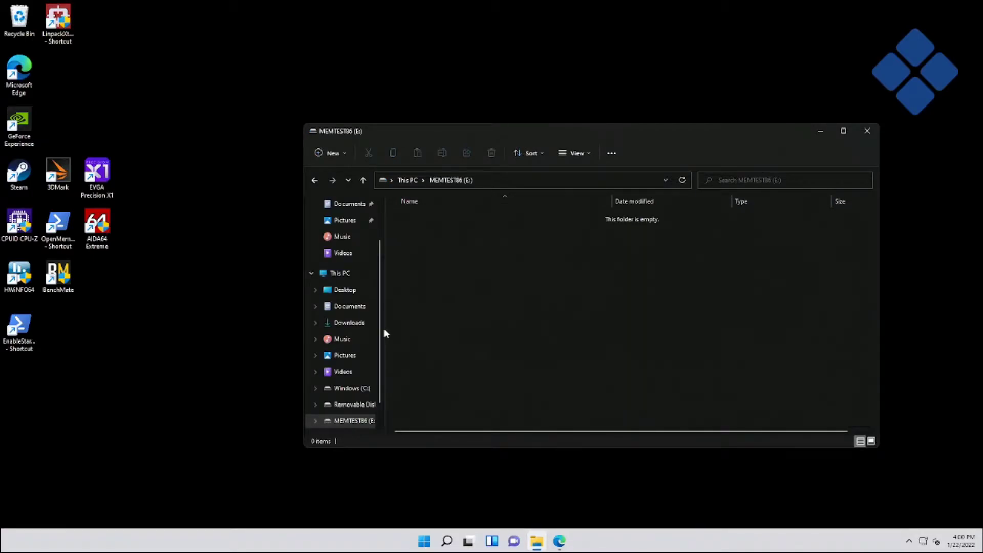
drag(385, 328, 421, 328)
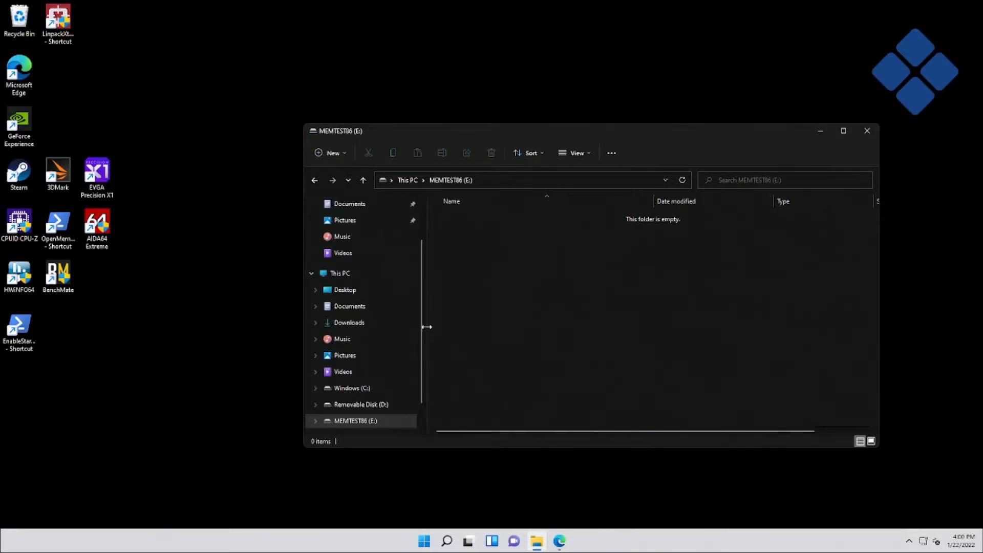
scroll(422, 331, down, 1)
scroll(423, 335, down, 1)
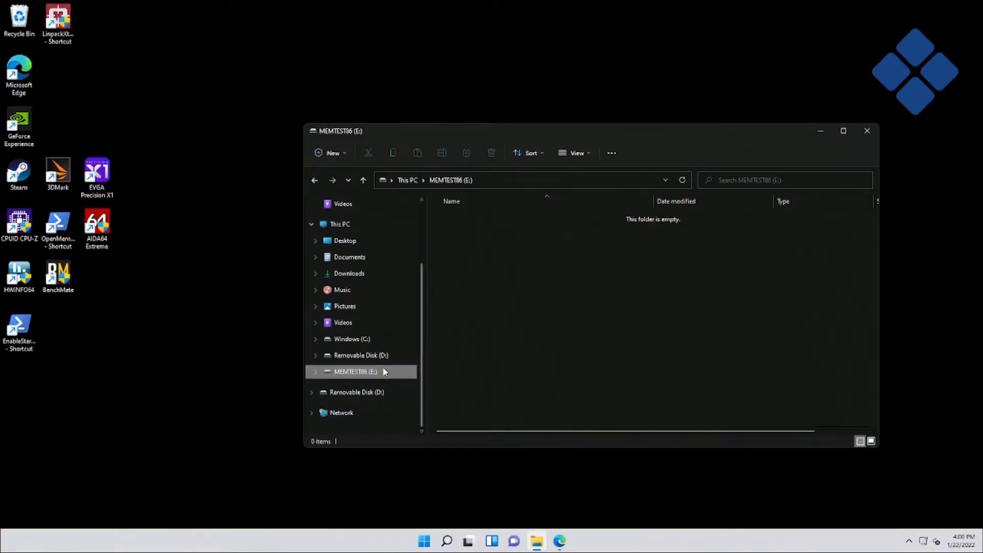
Copy EFI, help and license from Removable Disk (D:) onto MEMTEST86 (E:).
click(362, 358)
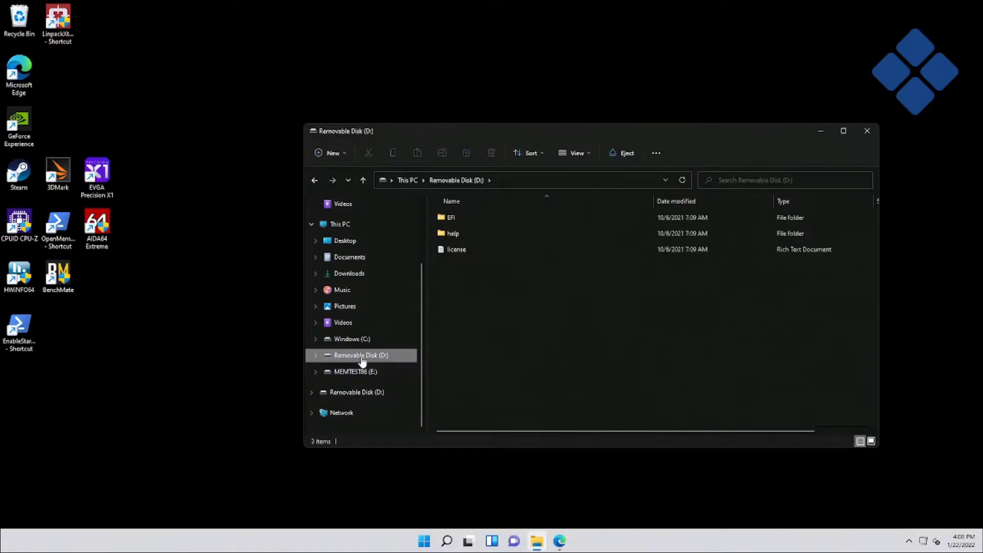
drag(488, 270, 452, 214)
key(ctrl+c)
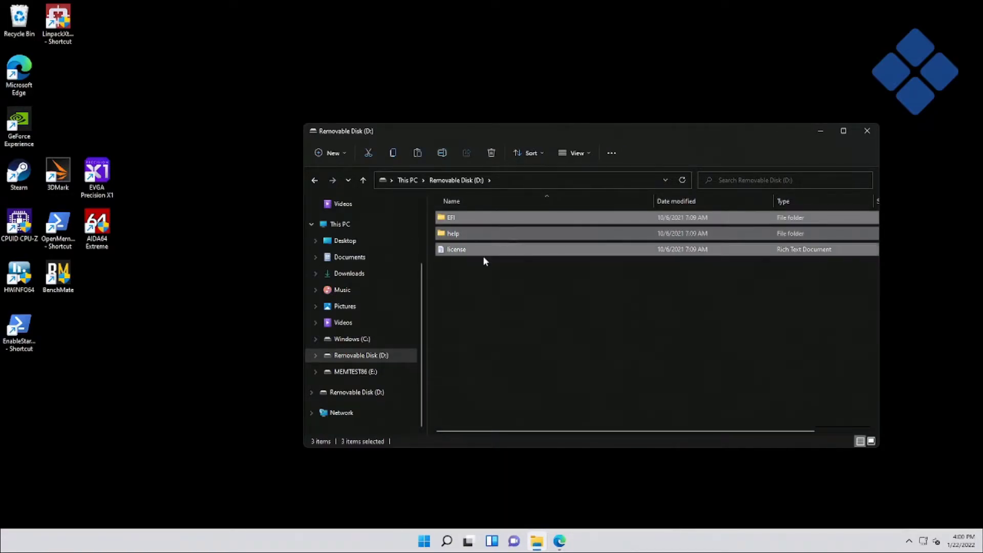
click(389, 372)
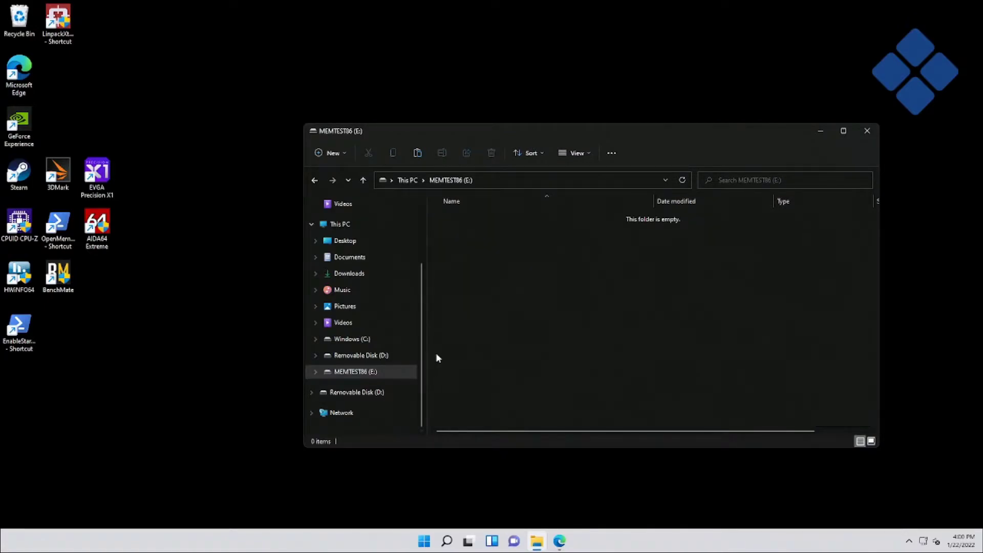
key(ctrl+v)
click(486, 326)
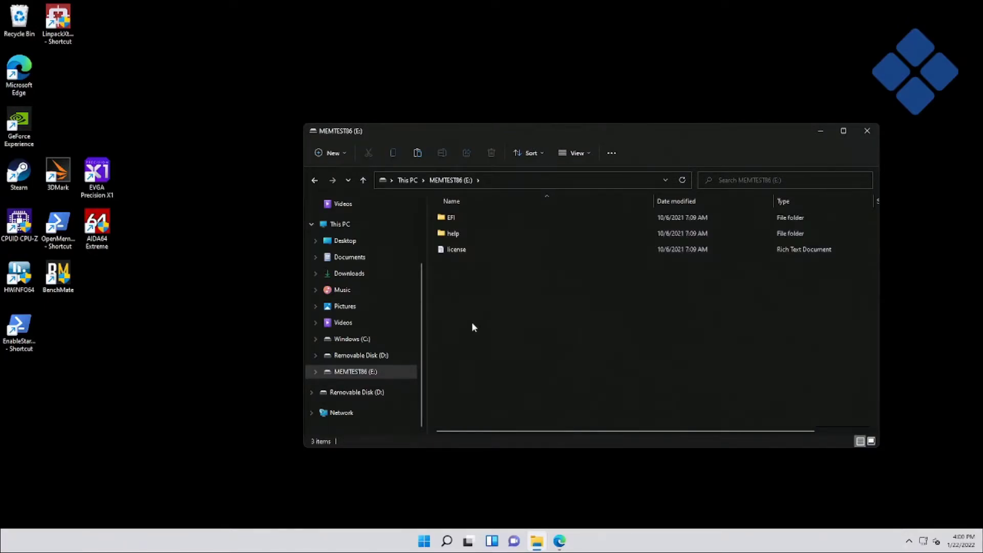
Look at Windows (C:) and Removable Disk (D:), then close File Explorer.
click(372, 340)
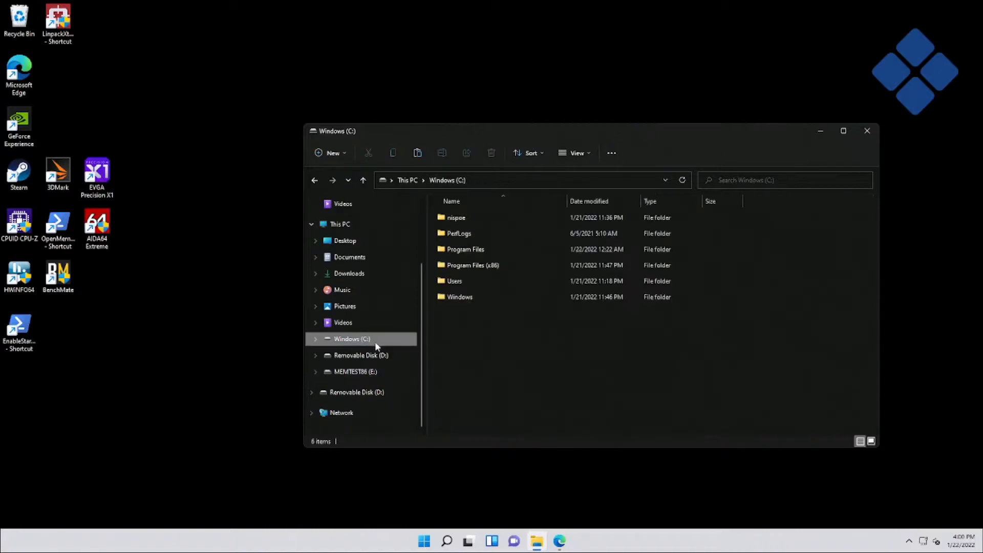
click(378, 355)
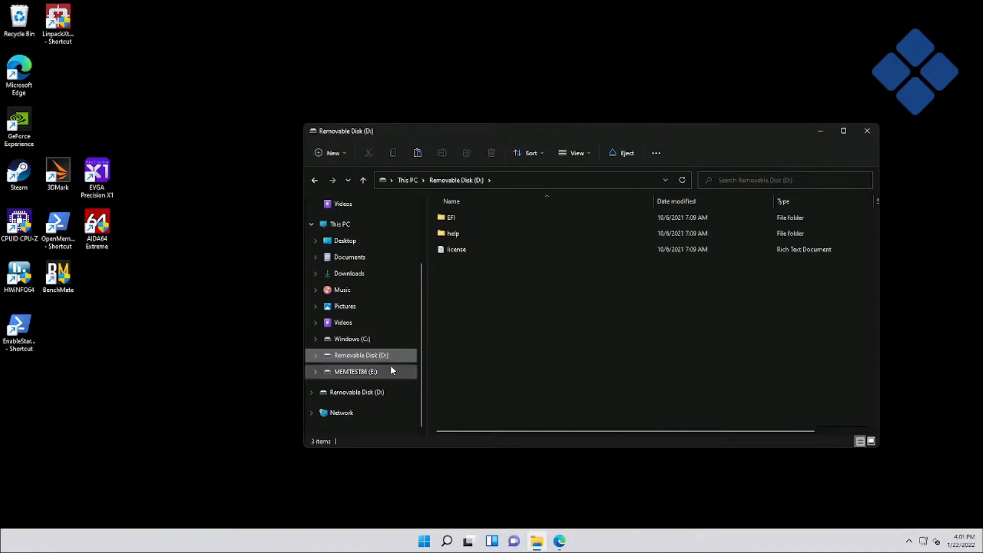
click(865, 131)
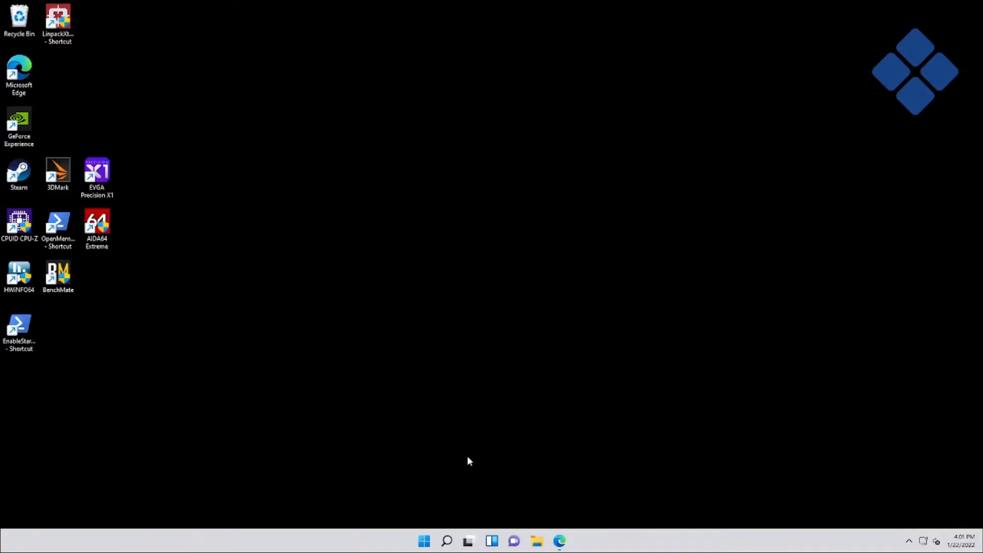
Restart the PC from the Start menu's power options.
click(423, 539)
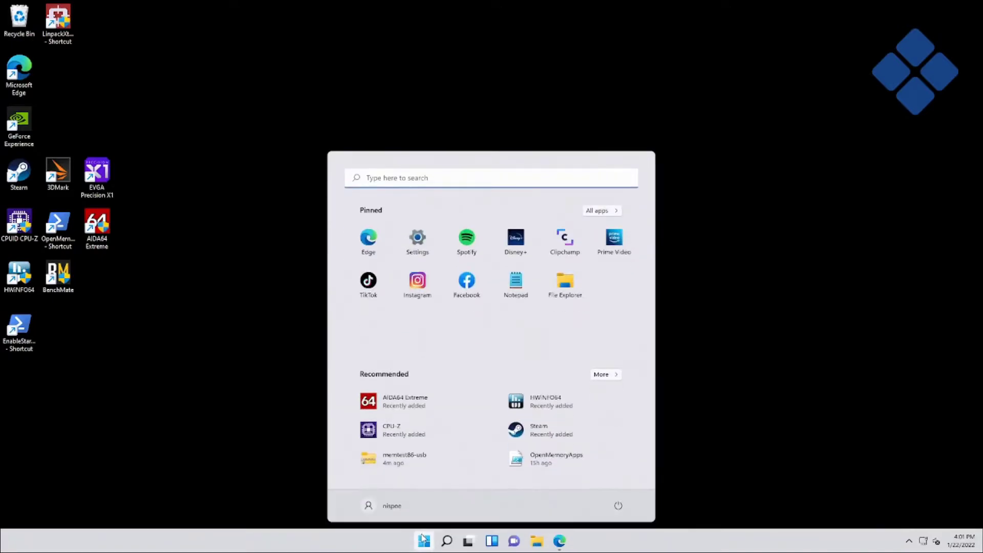
click(618, 505)
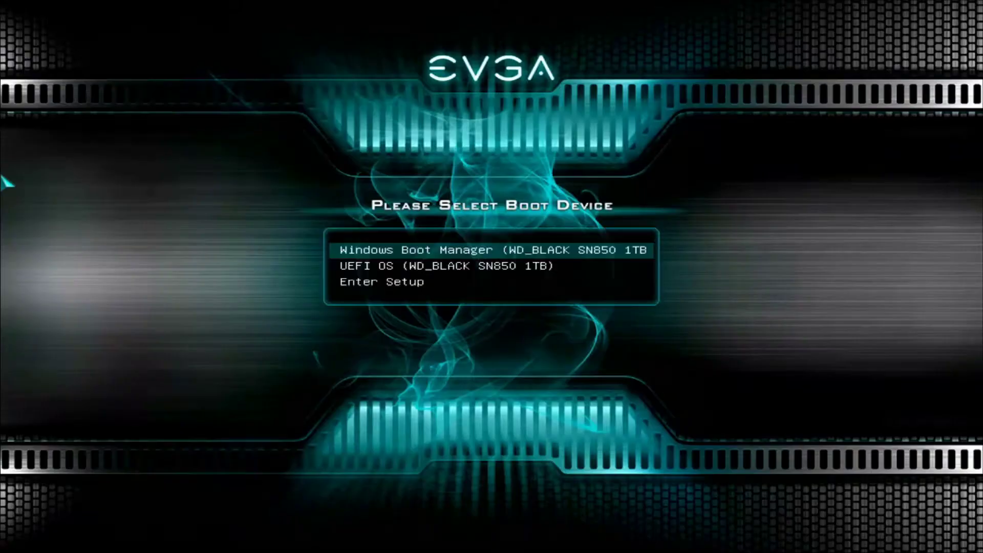
Step through the EVGA boot list between Windows Boot Manager, UEFI OS and Enter Setup.
key(Down)
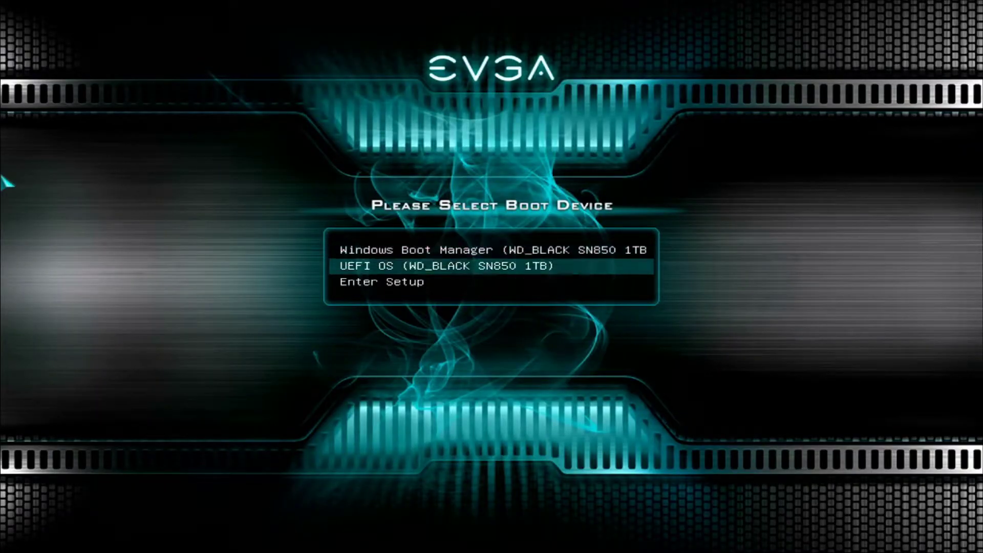
key(Up)
key(Down)
key(Up)
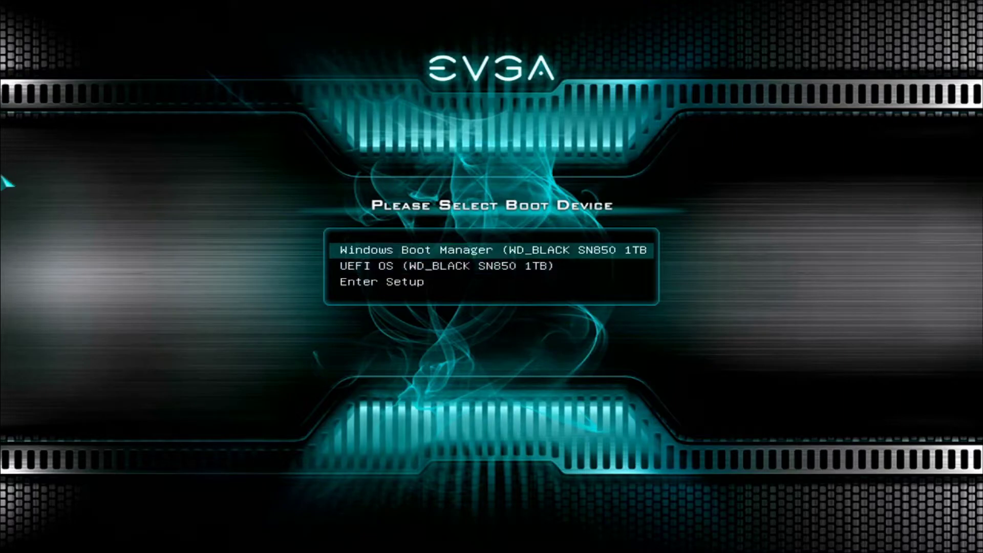
key(Down)
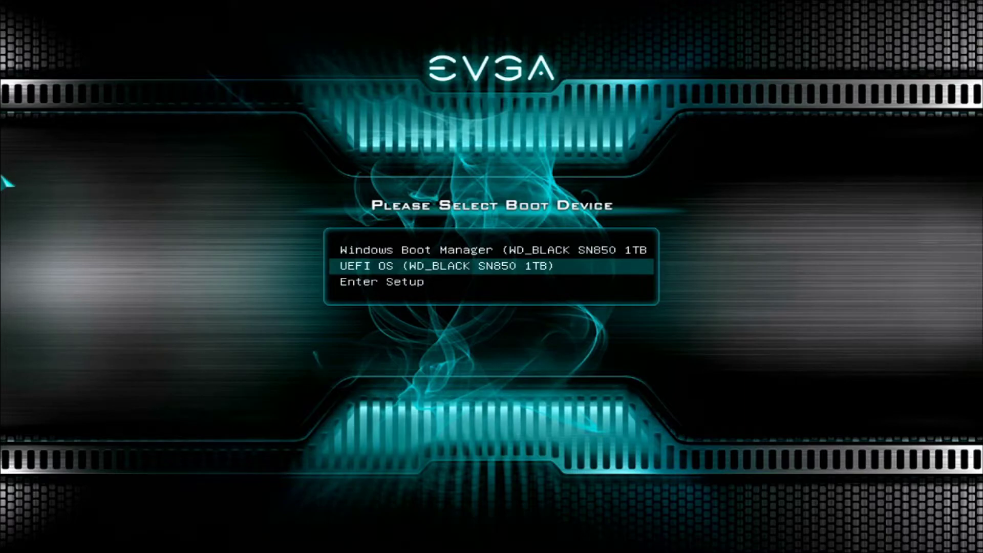
key(Down)
key(Up)
key(Up)
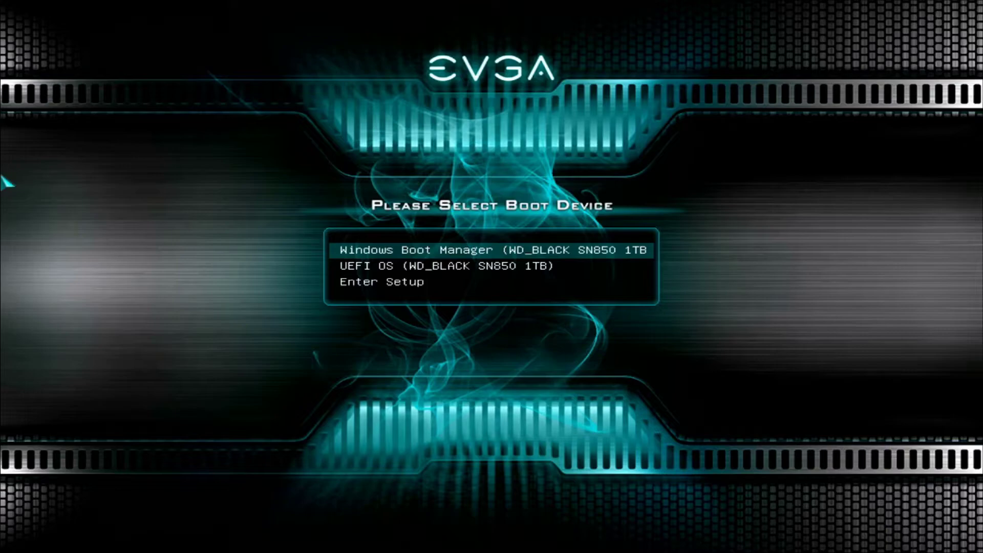
key(Down)
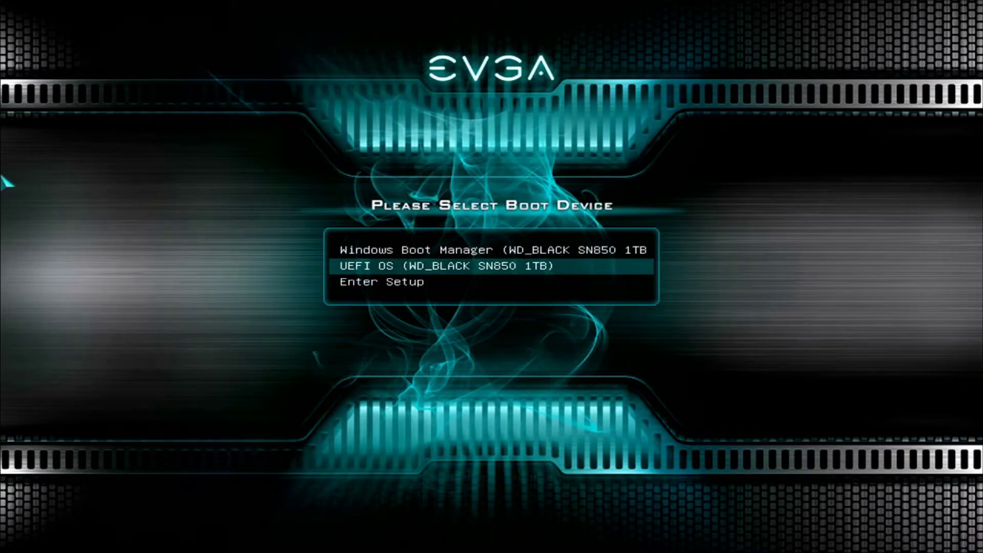
key(Up)
key(Down)
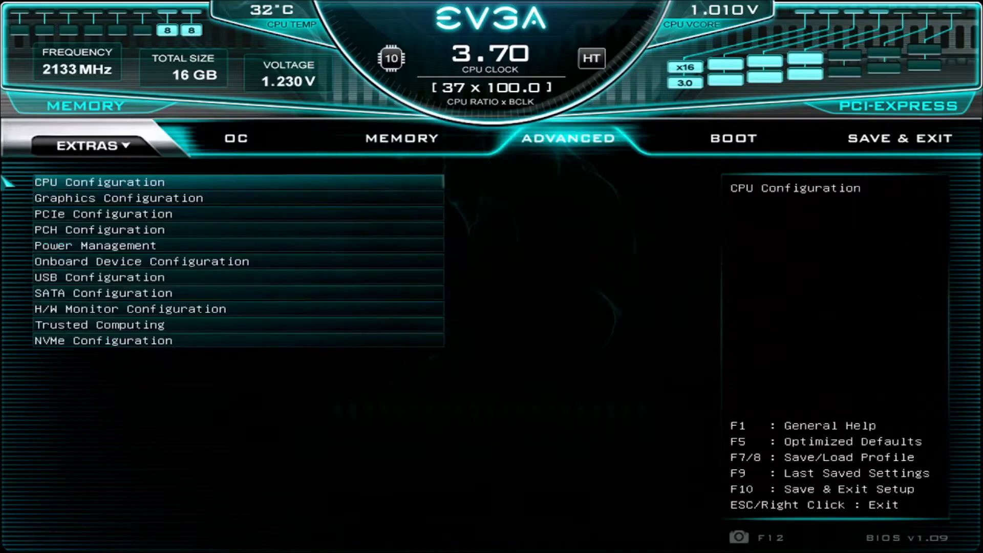
key(Right)
On the Boot tab, switch Always Show Boot Option off and back on, then go to Save & Exit.
key(Down)
key(Down)
key(Down)
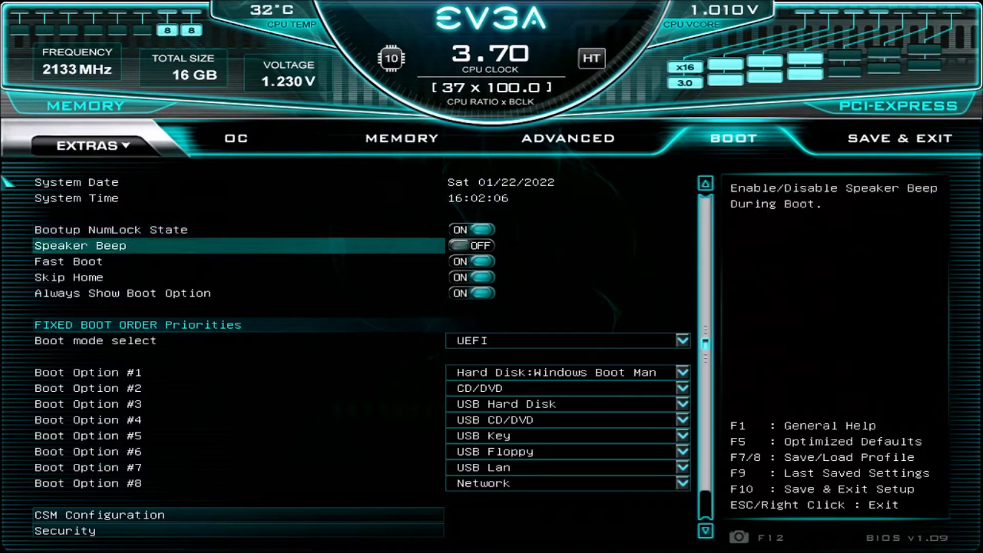
key(Down)
key(Down)
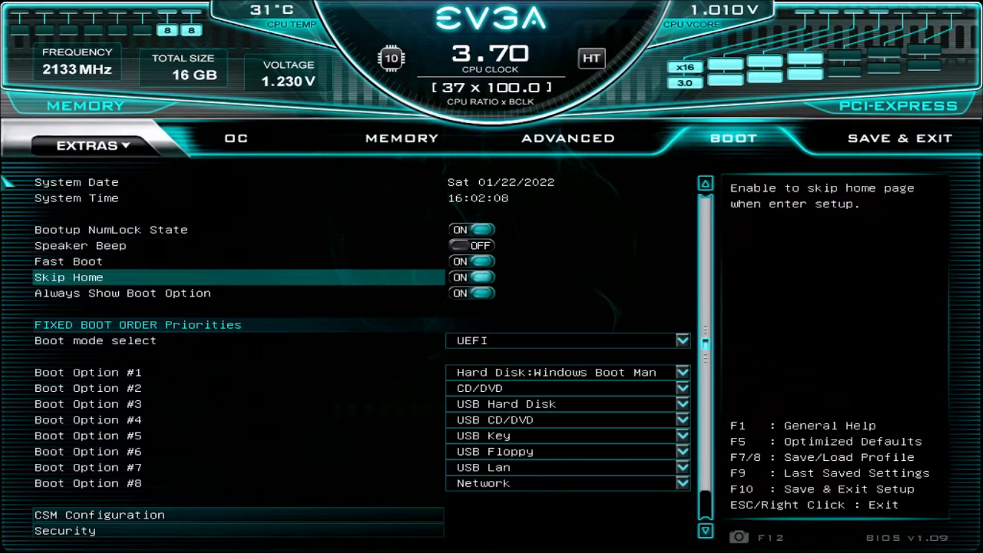
key(Up)
key(Down)
key(Down)
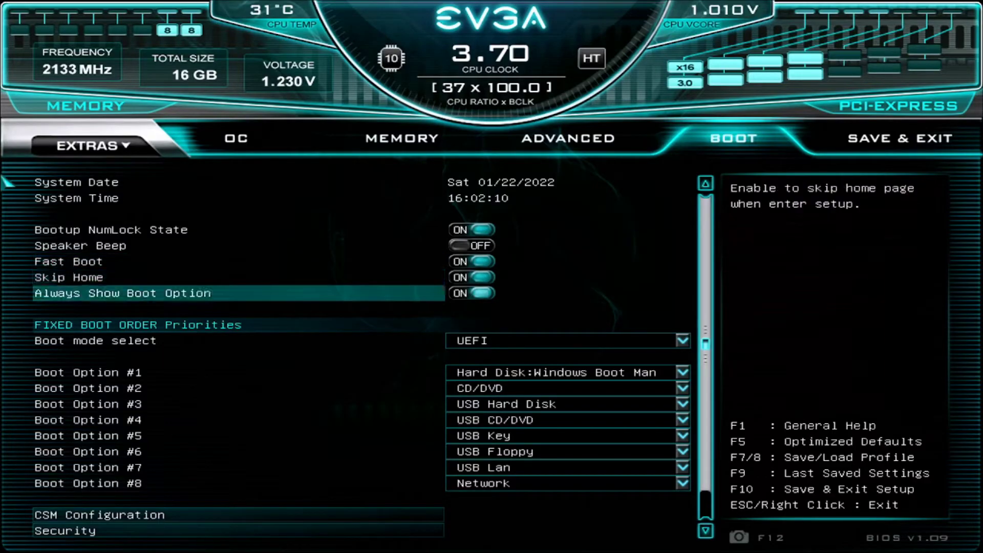
key(Return)
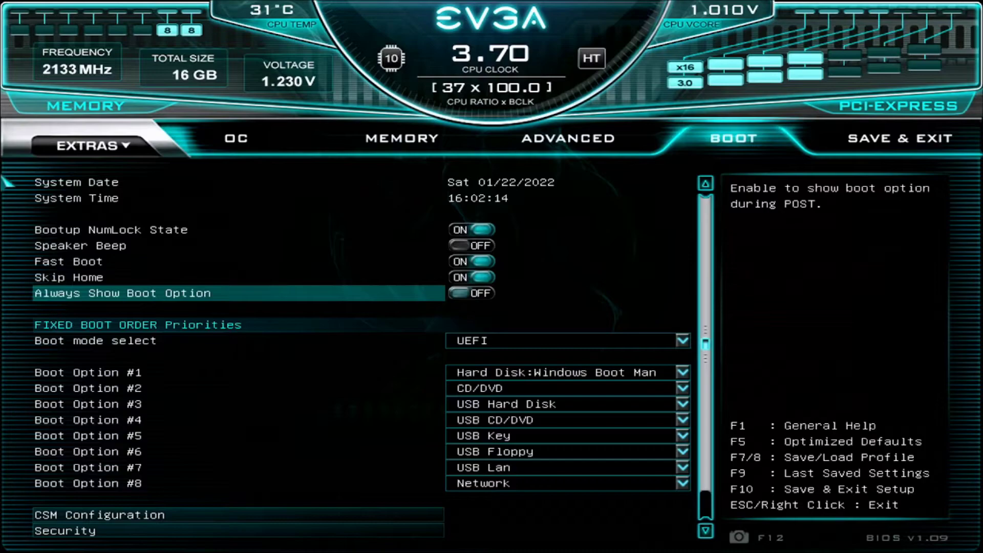
key(Return)
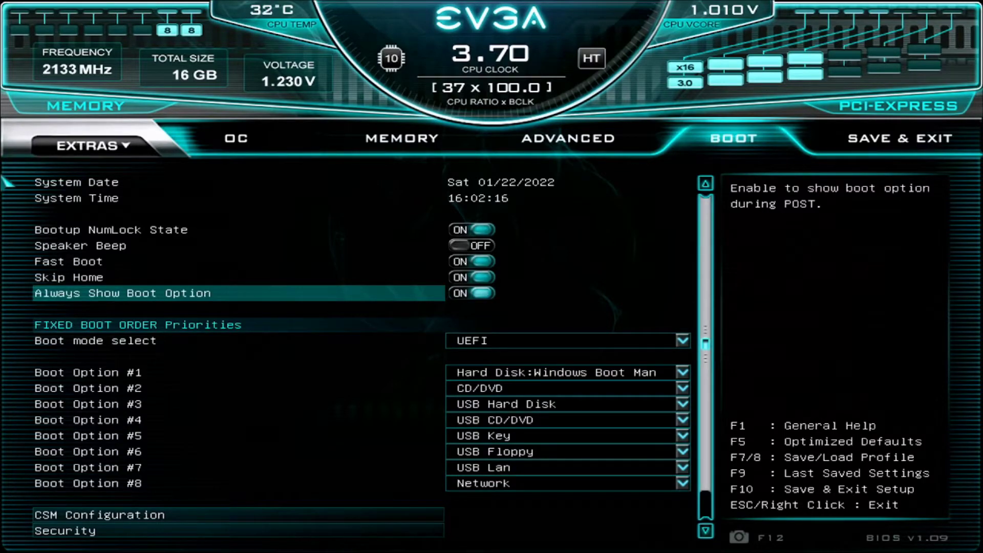
key(Up)
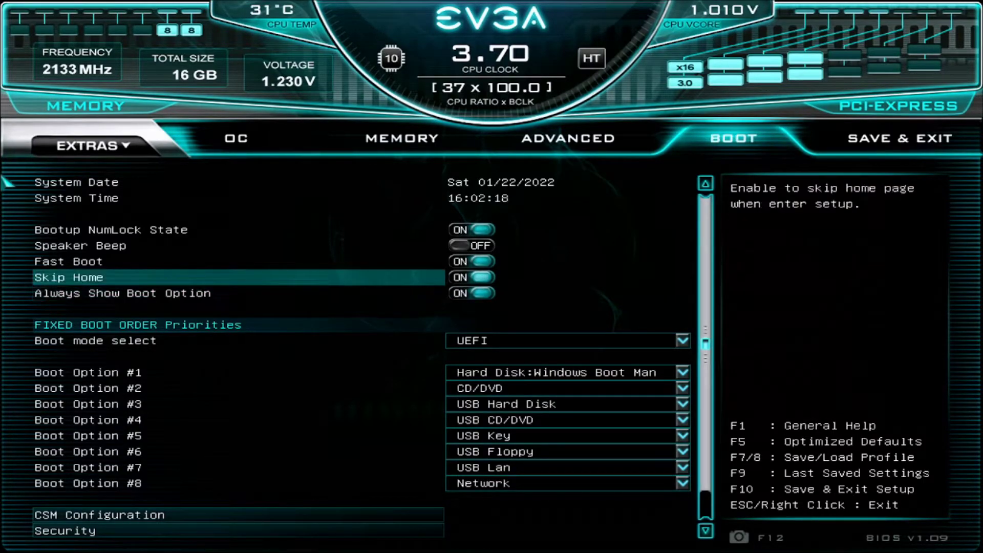
key(Right)
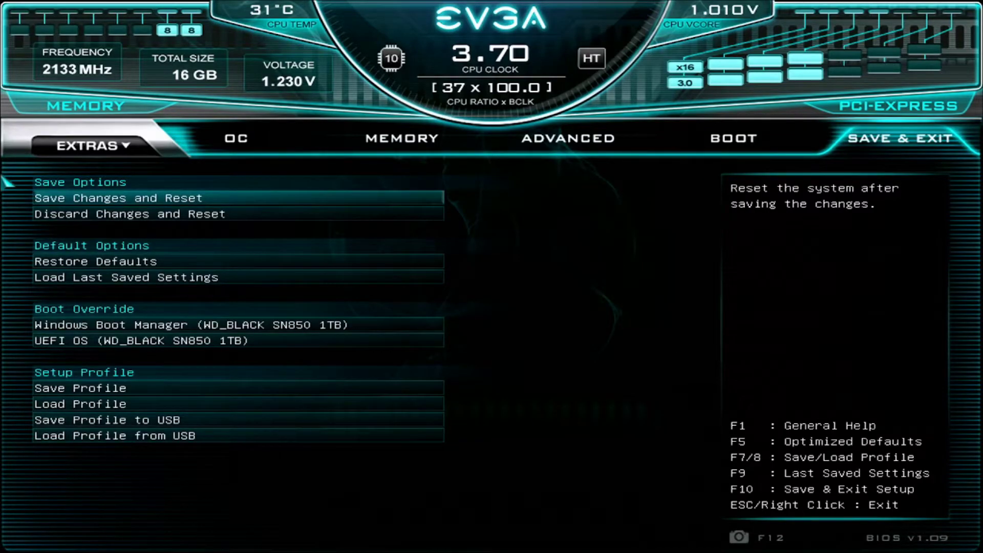
Choose Save Changes and Reset so the machine restarts to the boot device menu.
key(Down)
key(Down)
key(Down)
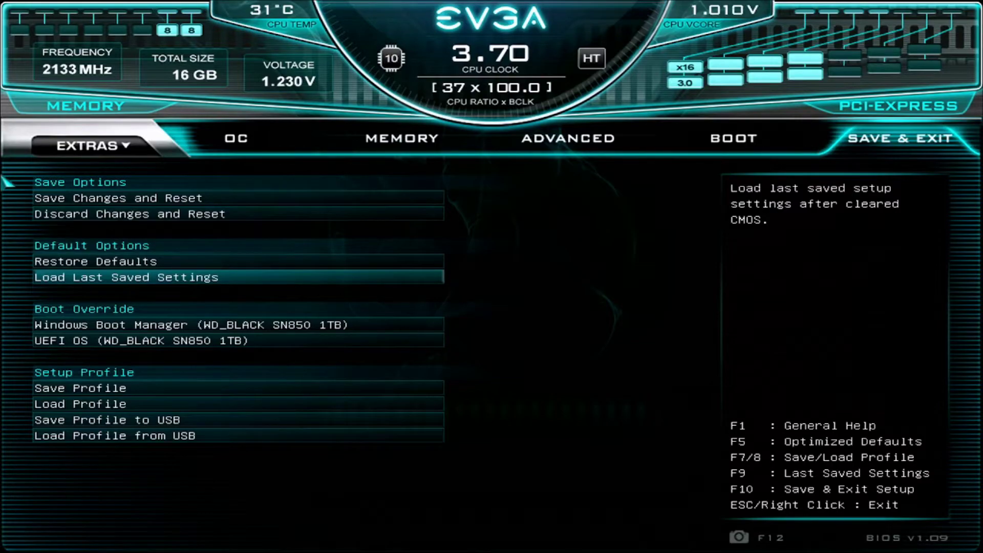
key(Up)
key(Up)
key(Up)
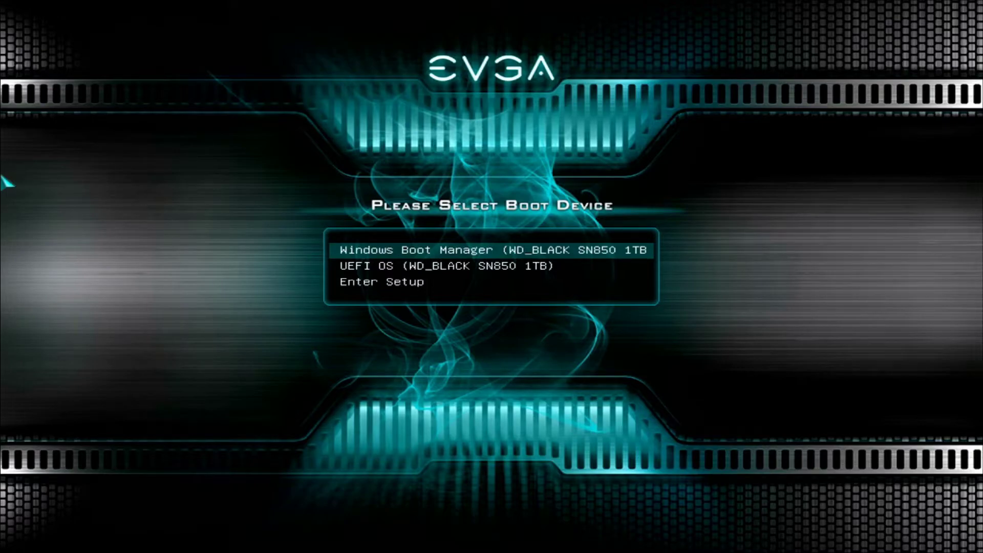
Boot from UEFI OS (WD_BLACK SN850 1TB) instead of Windows Boot Manager to start MemTest86.
key(Down)
key(Up)
key(Down)
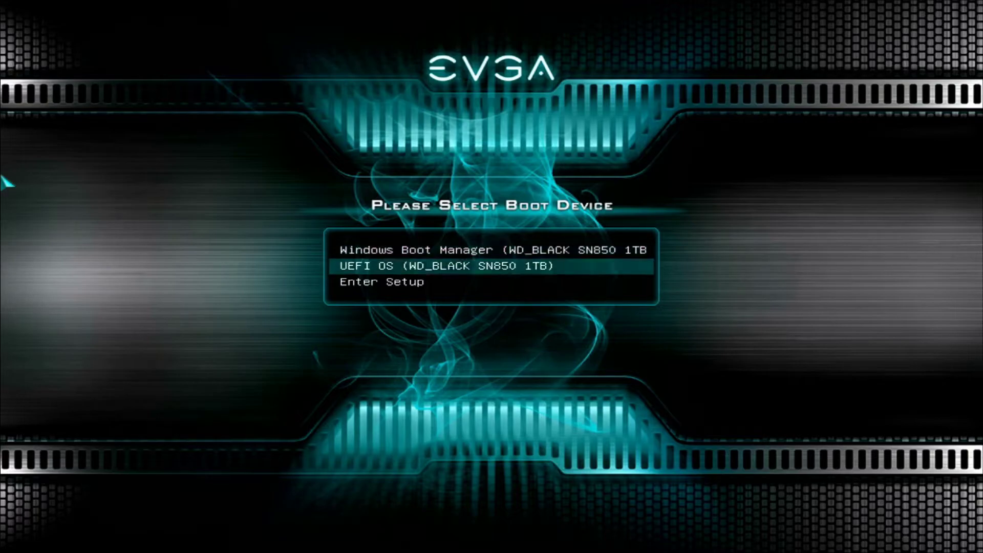
key(Up)
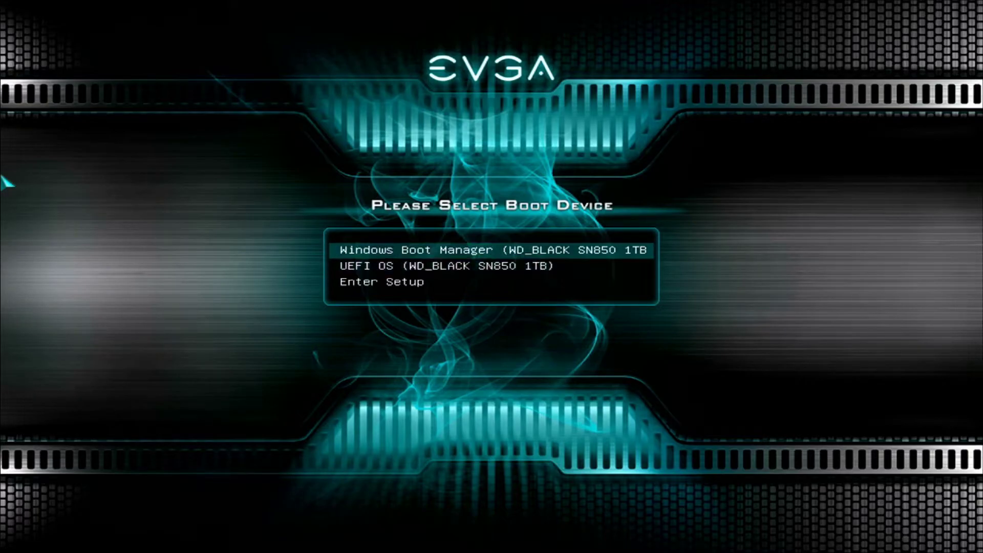
key(Down)
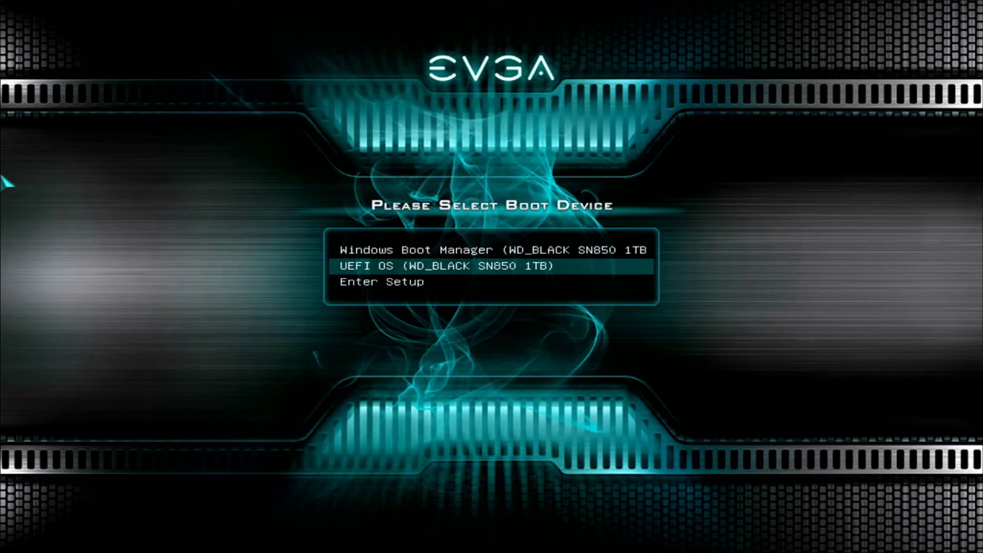
key(Return)
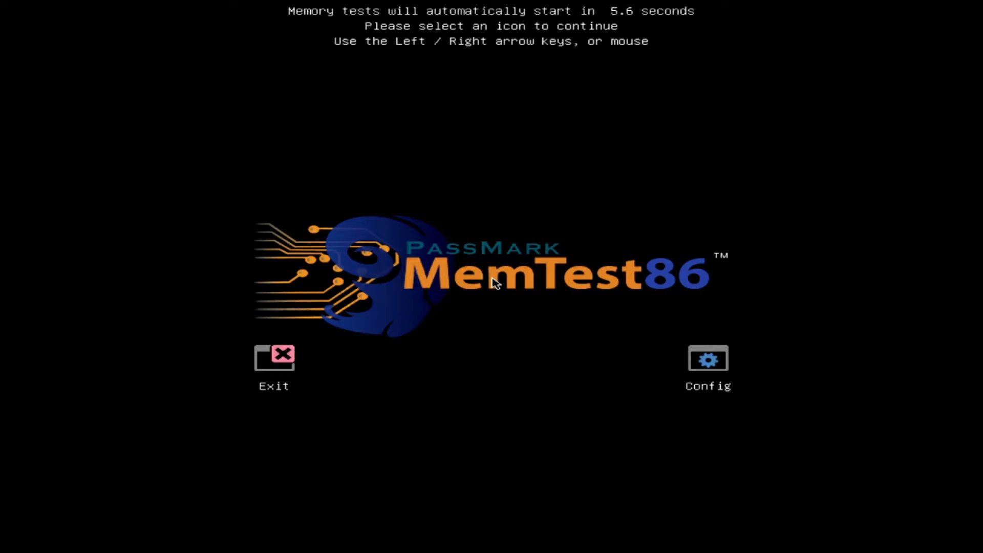
Stop the MemTest86 auto-start countdown, choose Config, and bring up Test Selection.
key(Right)
key(Right)
key(Left)
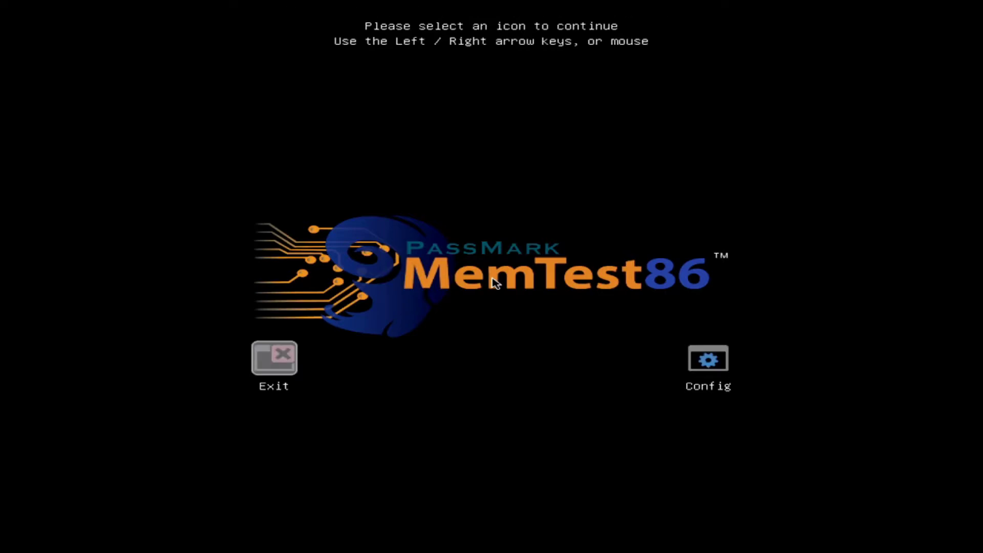
key(Right)
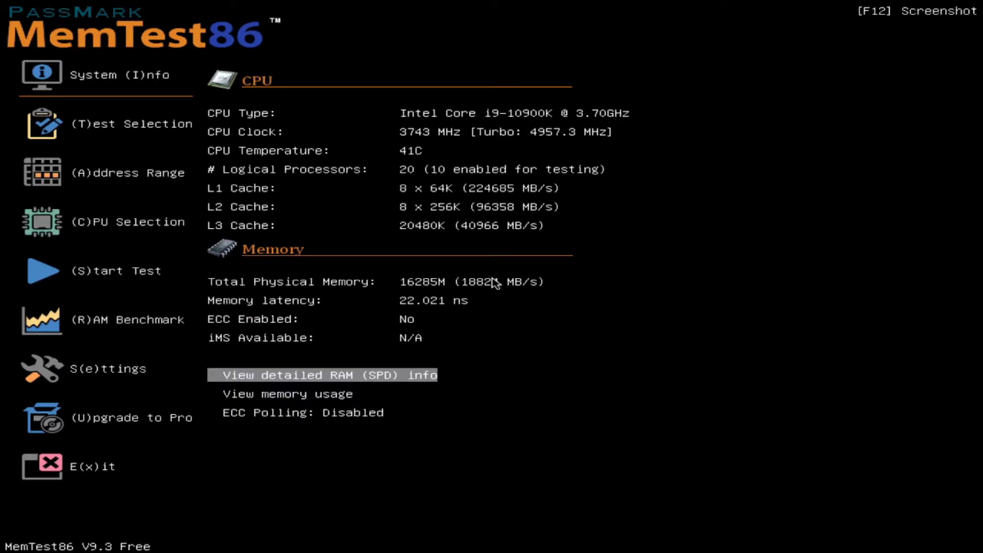
key(t)
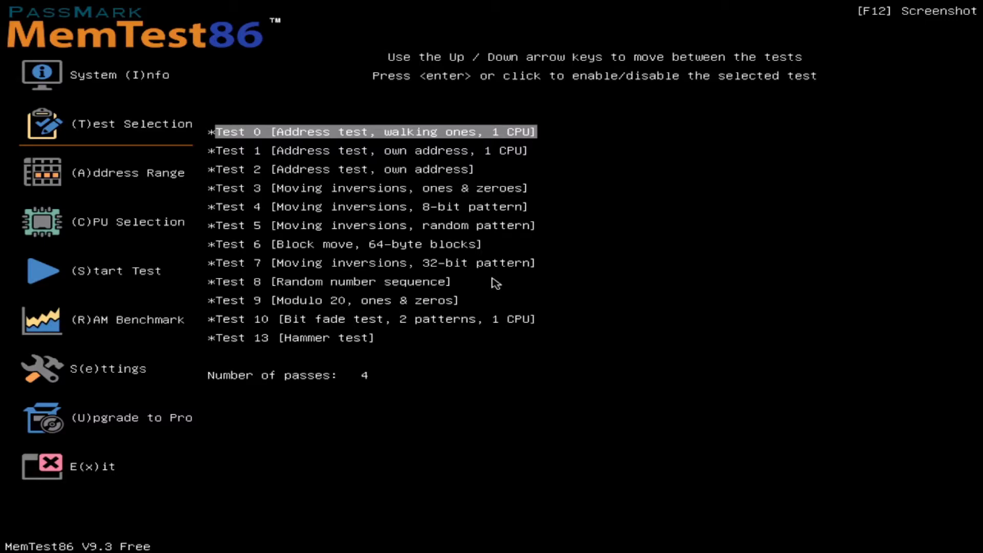
Scroll the test list to confirm Tests 0–10 and 13 are enabled and passes are 4.
key(Down)
key(Up)
key(Down)
key(Down)
key(Down)
key(Down)
key(Down)
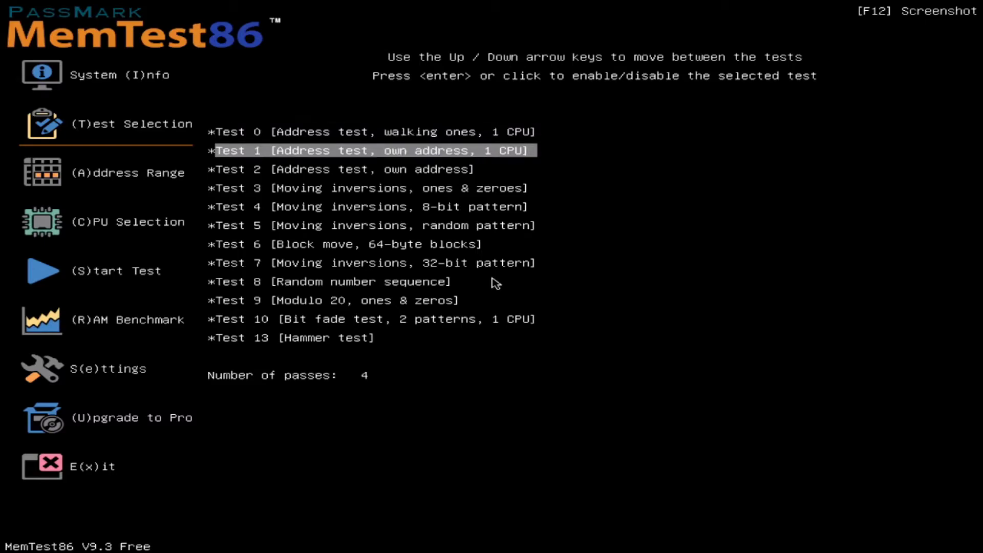
key(Down)
key(Down)
key(Down)
key(Down)
key(Down)
key(Down)
key(Down)
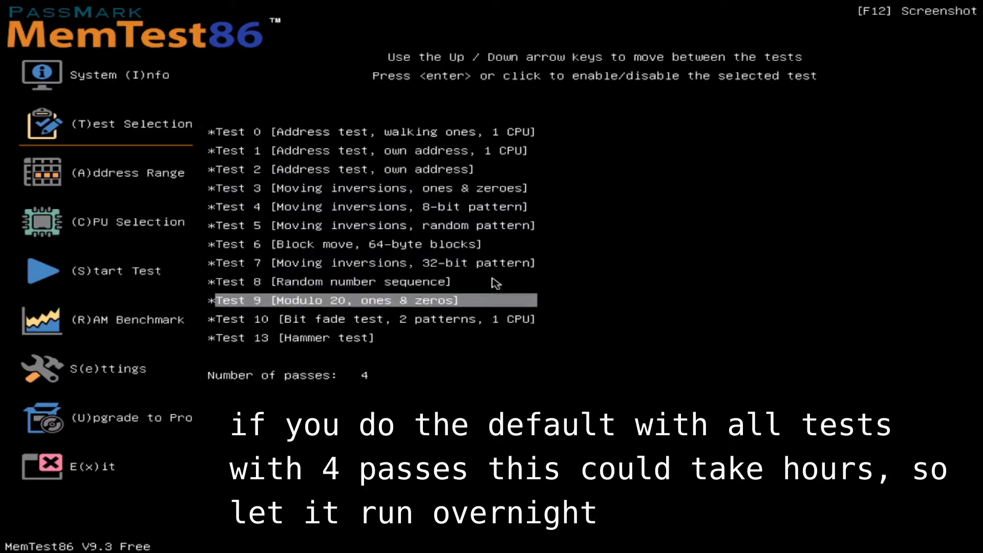
key(Up)
key(Up)
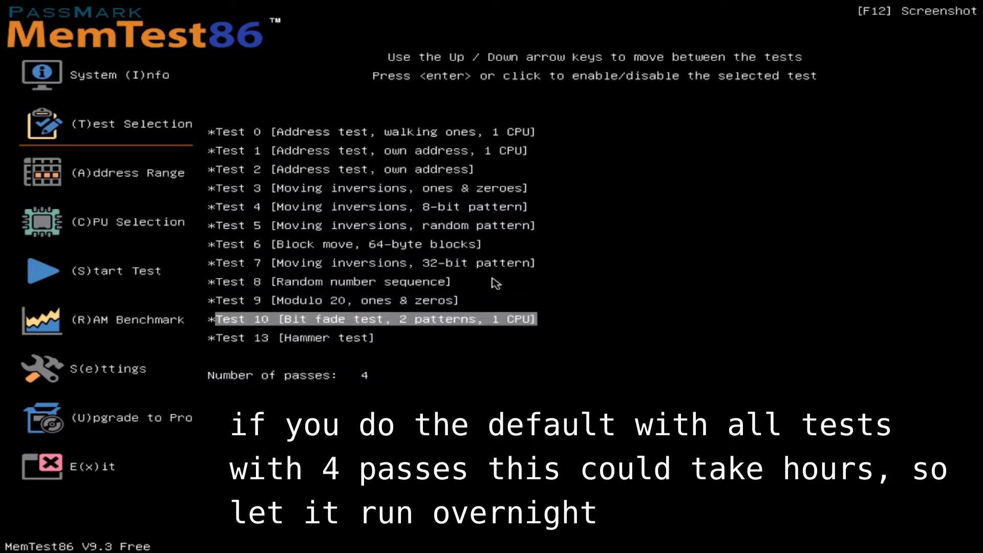
key(Down)
key(Down)
key(Up)
key(Up)
key(Up)
key(Up)
key(Up)
key(Up)
key(Up)
key(Up)
key(Up)
key(Up)
key(Up)
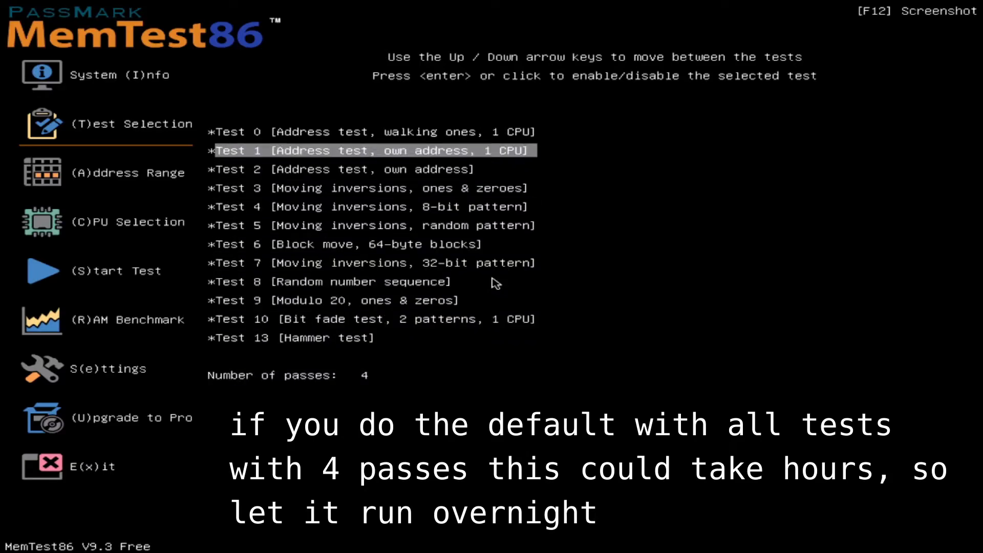
key(Up)
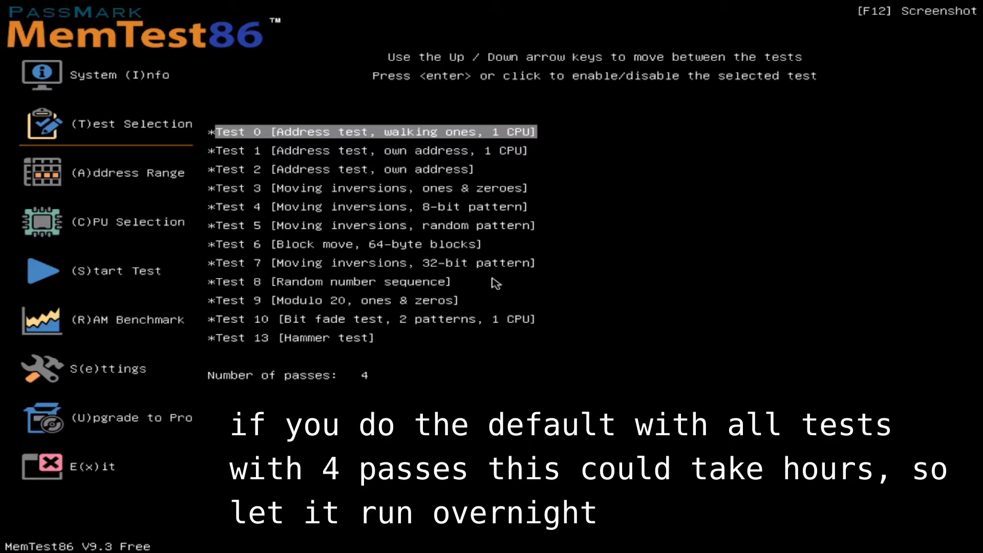
Disable Tests 0–5, 8–10 and 13, leaving only Tests 6 and 7 enabled.
key(Down)
key(Down)
key(Return)
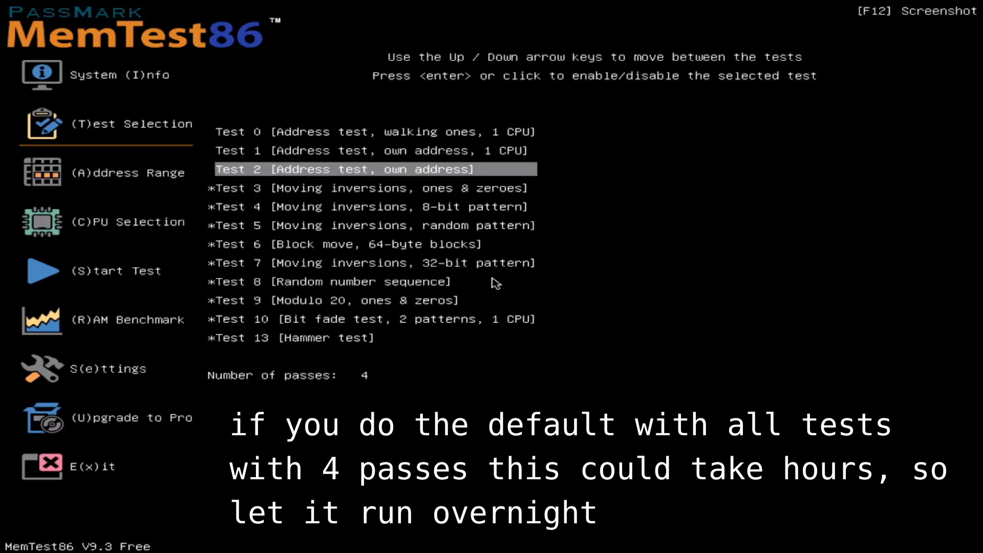
key(Down)
key(Return)
key(Down)
key(Return)
key(Down)
key(Return)
key(Down)
key(Down)
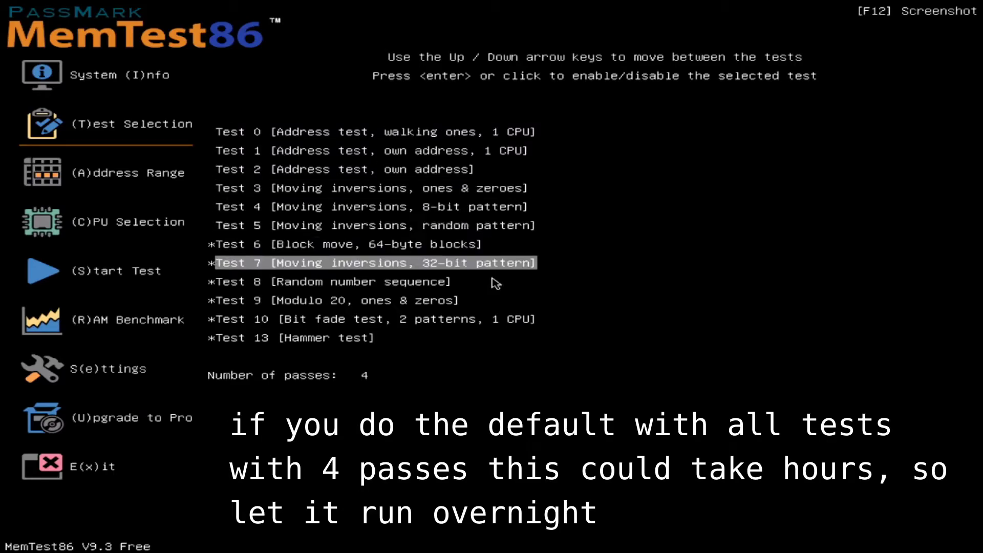
key(Down)
key(Return)
key(Down)
key(Return)
key(Down)
key(Return)
key(Down)
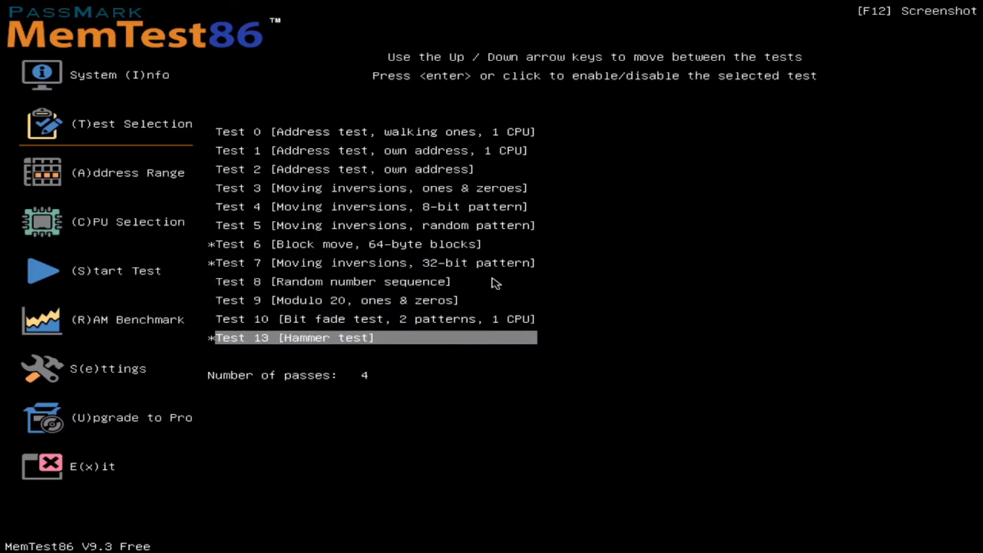
key(Return)
key(Up)
key(Up)
key(Up)
key(Up)
key(Up)
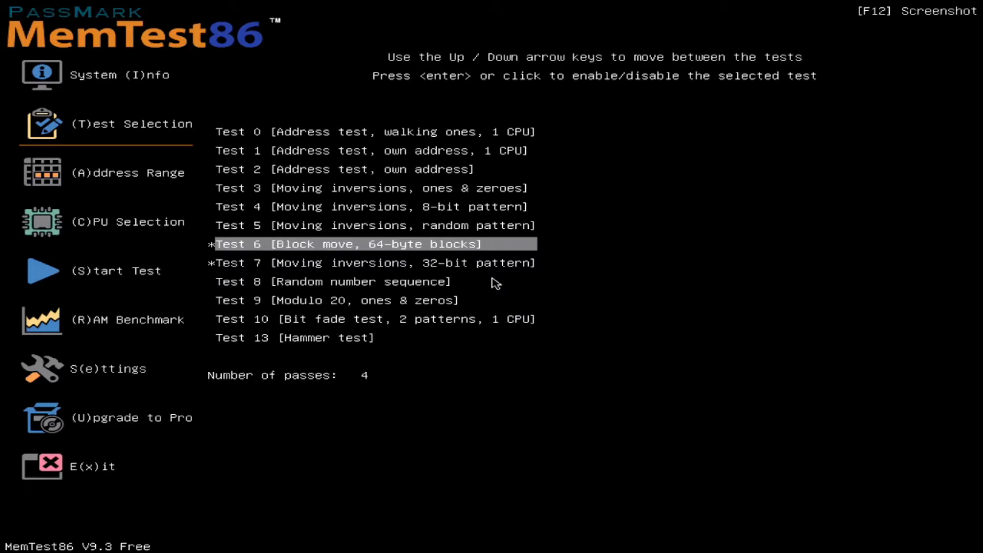
key(Down)
key(Up)
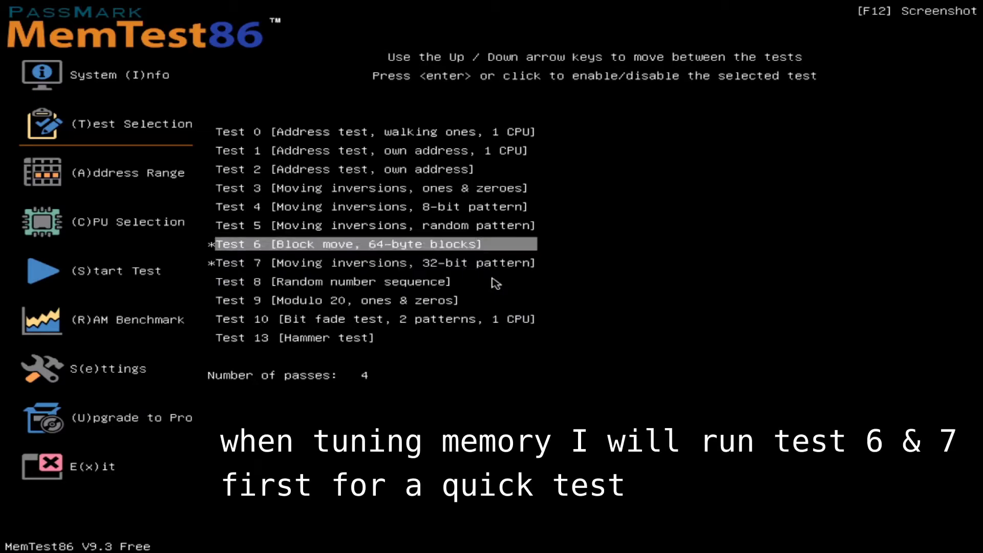
key(Down)
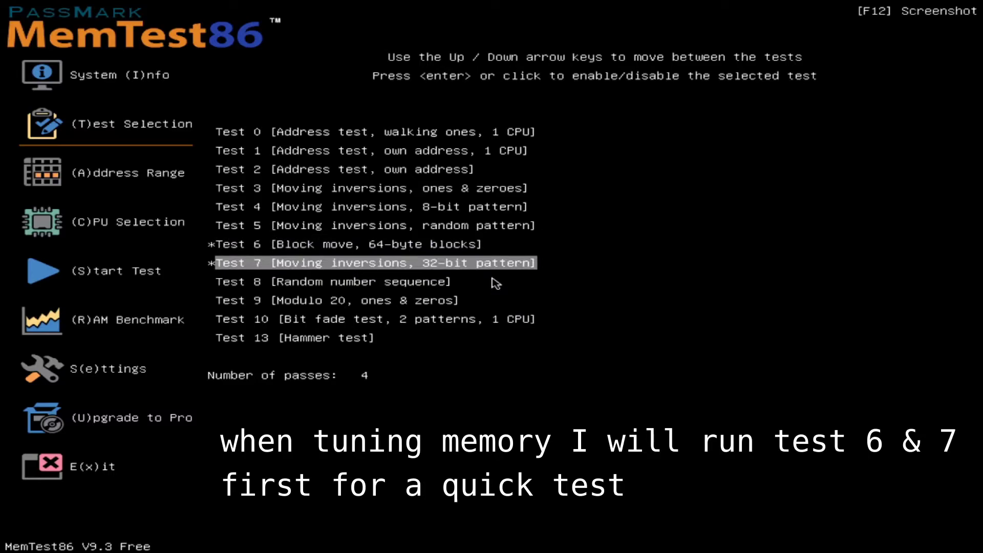
Set the number of passes to 1.
key(Down)
key(Down)
key(Down)
key(Down)
key(Down)
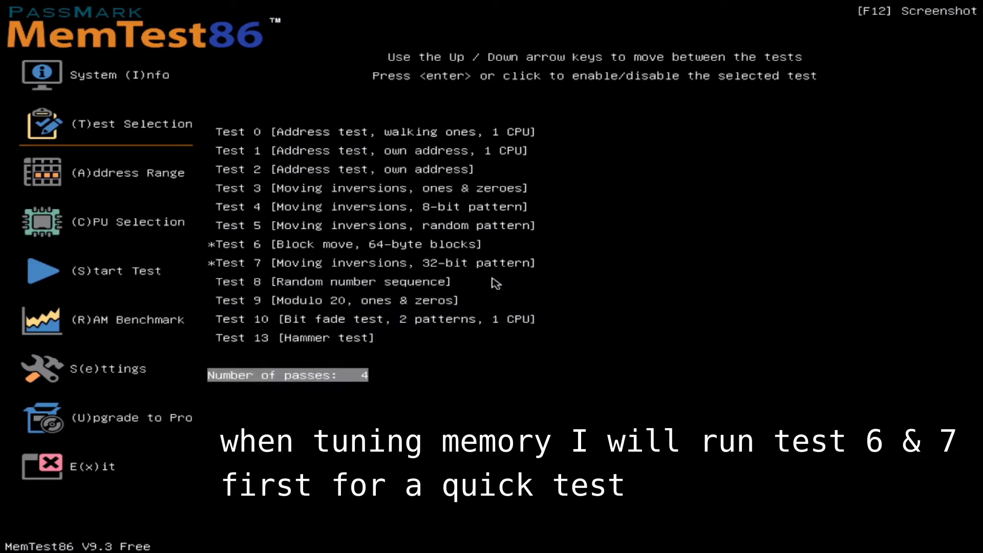
key(Return)
text(1)
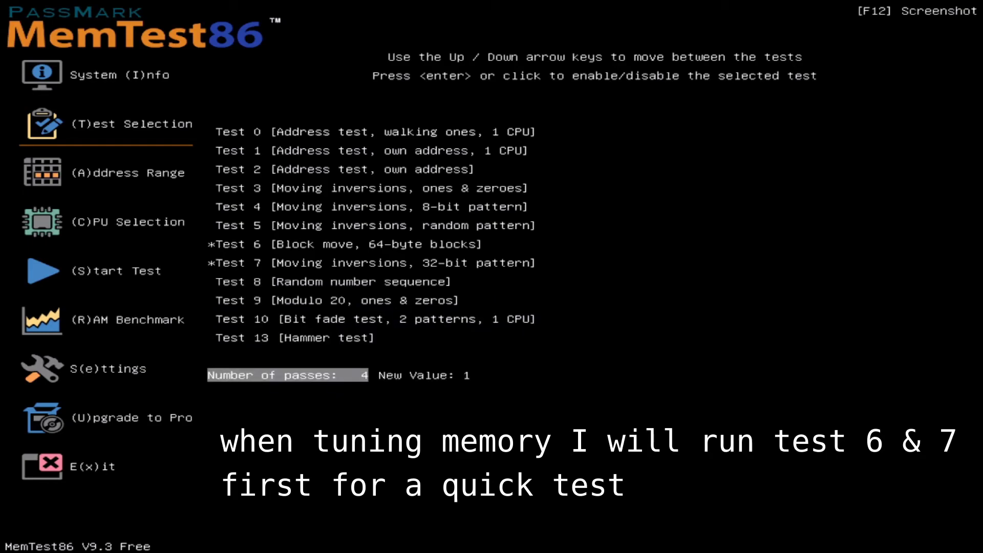
key(Return)
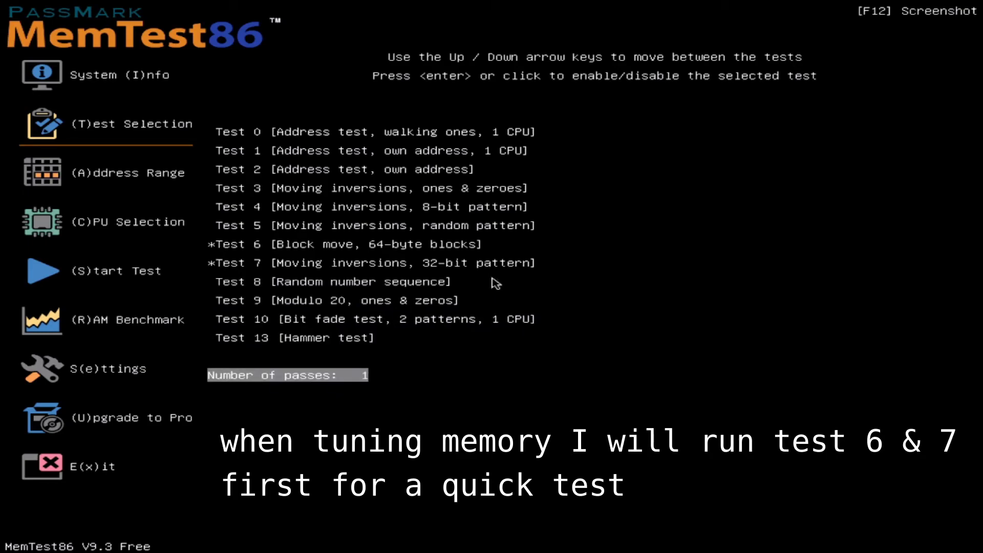
key(Up)
key(Up)
key(Up)
key(Up)
key(Up)
key(Up)
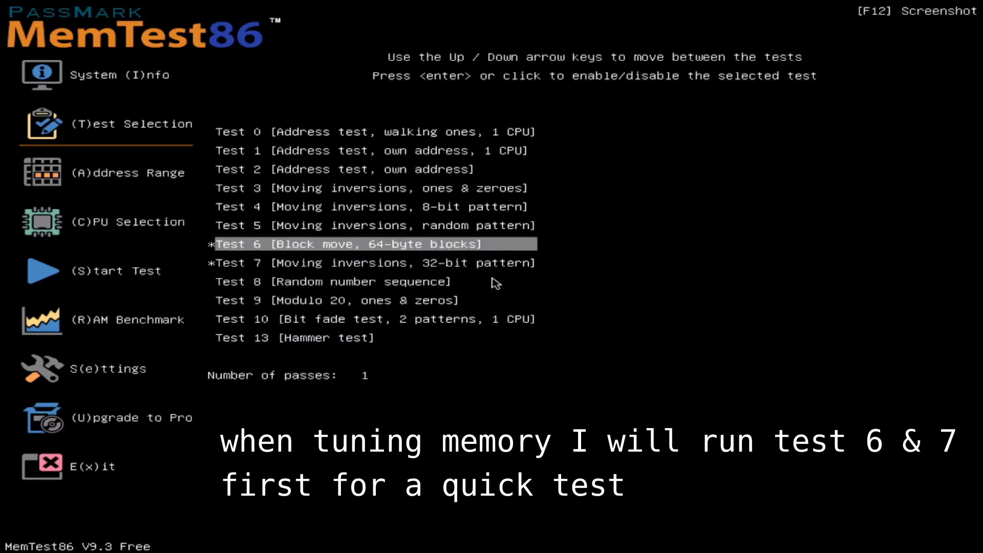
key(Down)
key(Up)
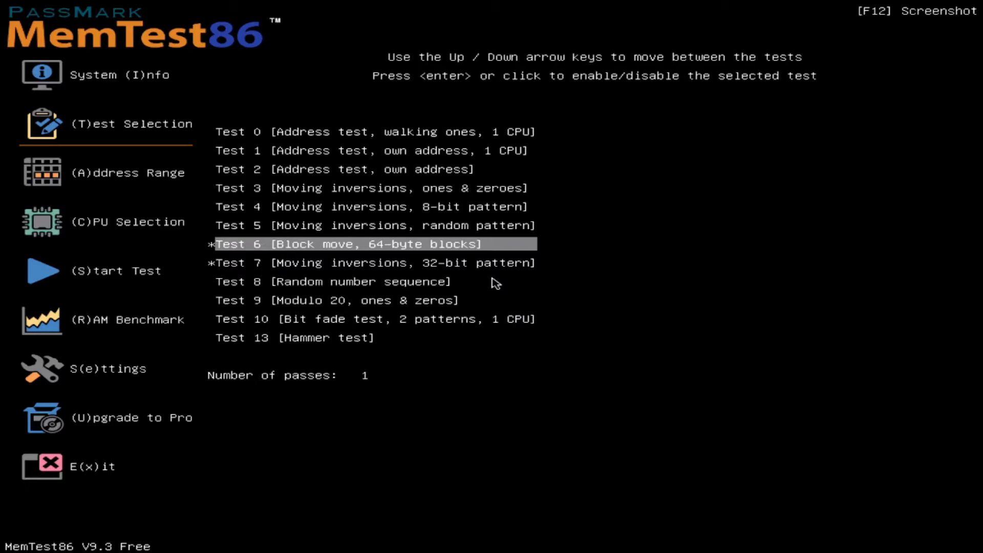
Review the test list to show only Tests 6 and 7 are enabled.
key(Down)
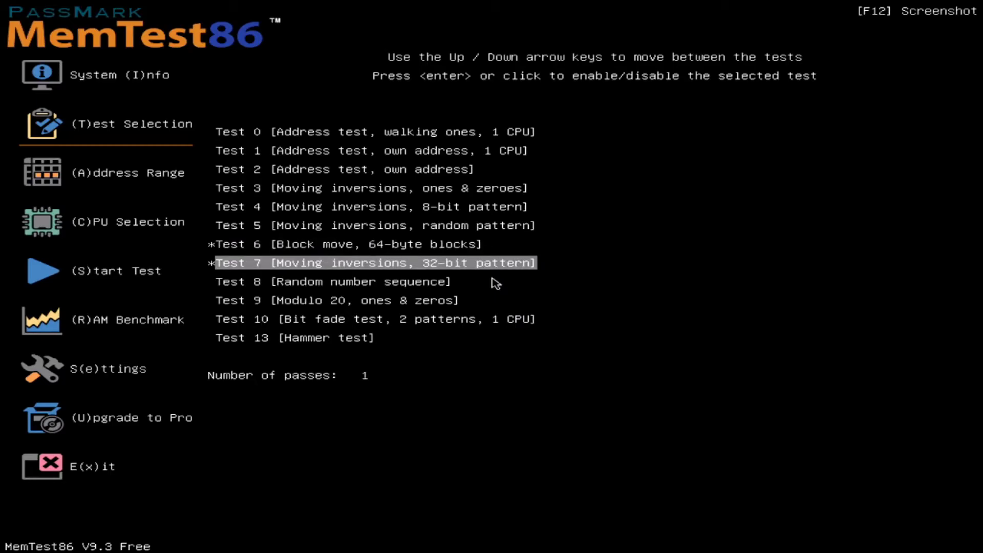
key(Up)
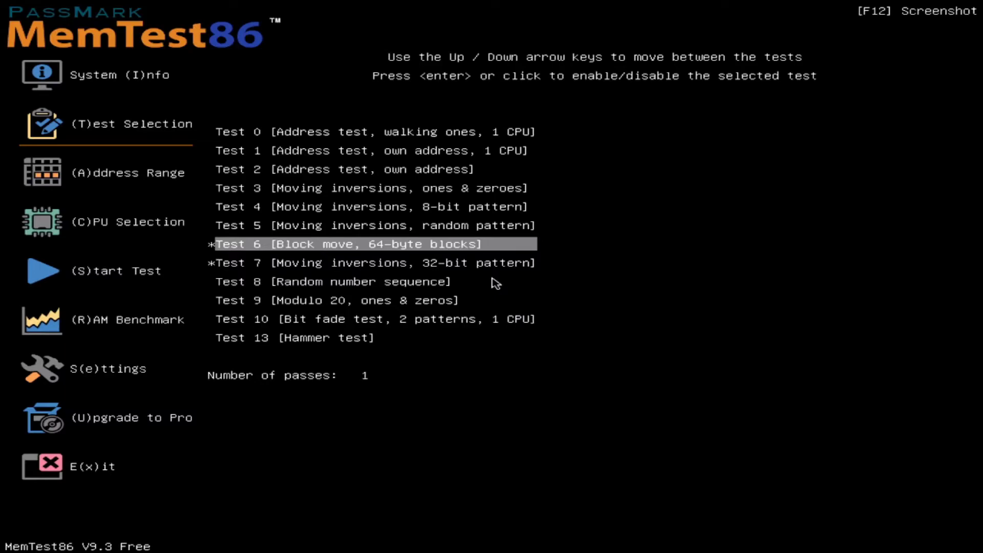
key(Up)
key(Up)
key(Up)
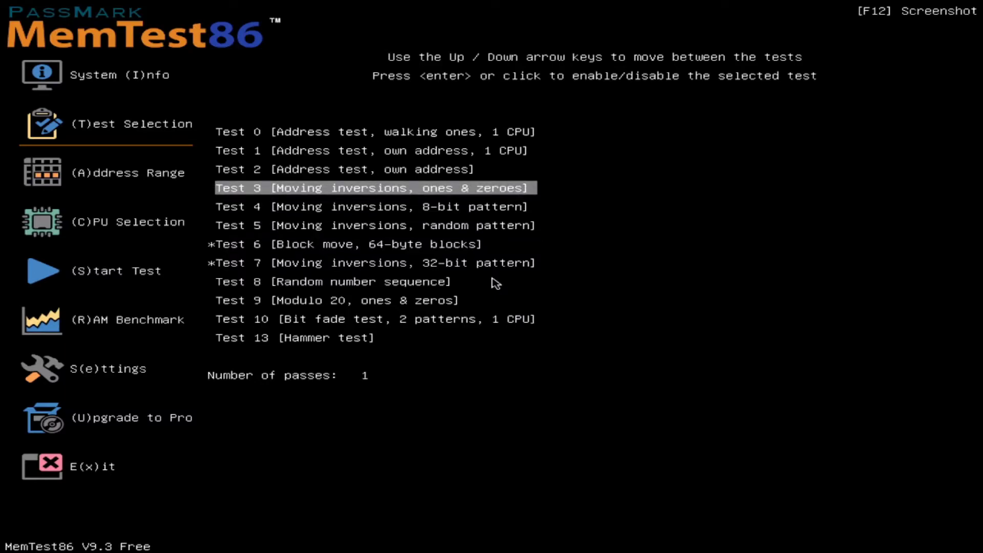
key(Down)
key(Down)
key(Down)
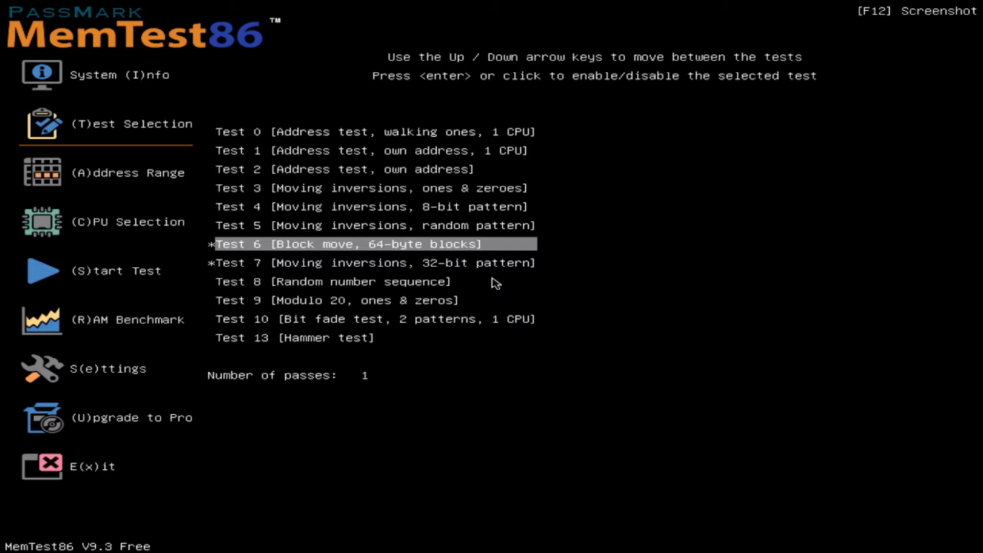
key(Down)
key(Down)
key(Up)
key(Up)
key(Down)
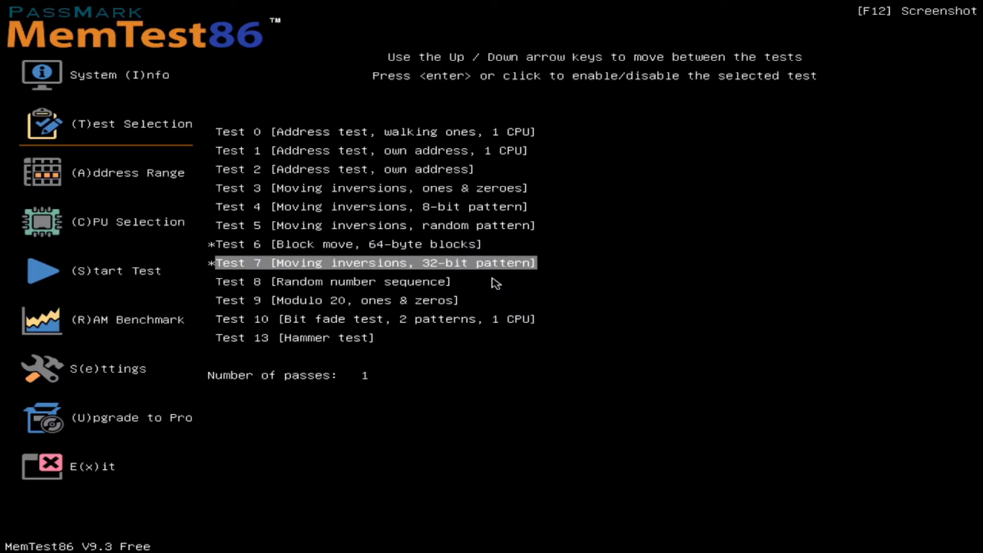
key(Up)
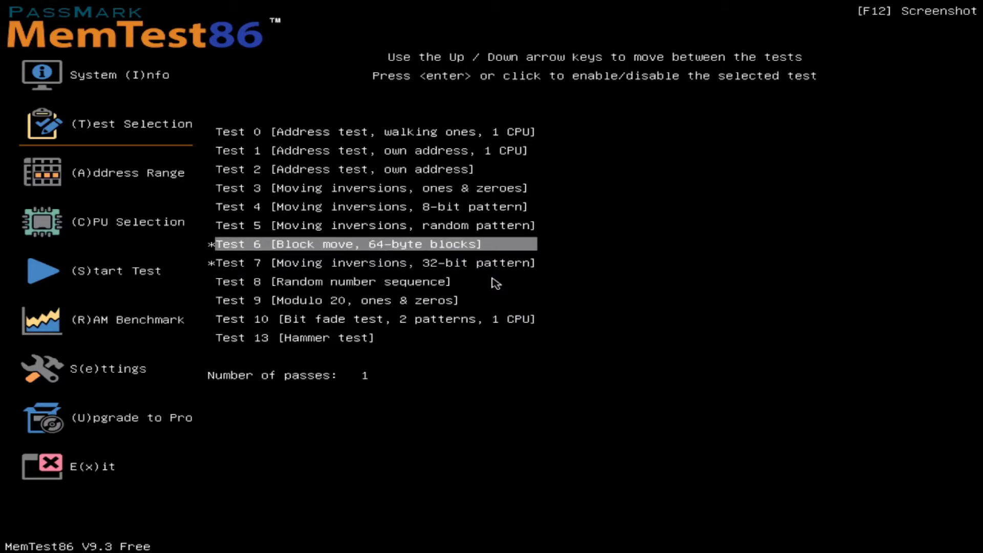
key(Down)
key(Up)
key(Up)
key(Down)
key(Down)
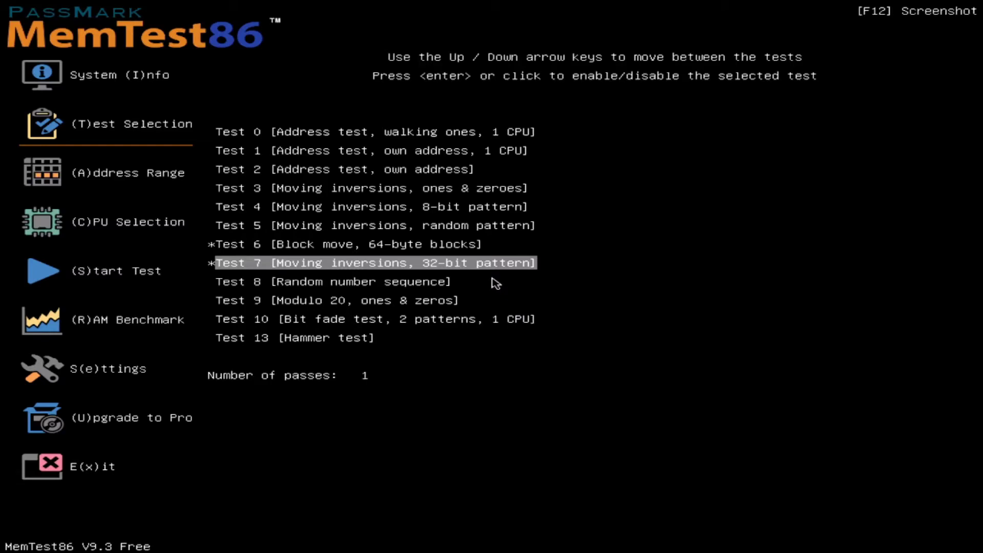
key(Up)
key(Up)
key(Up)
key(Up)
key(Up)
key(Up)
key(Up)
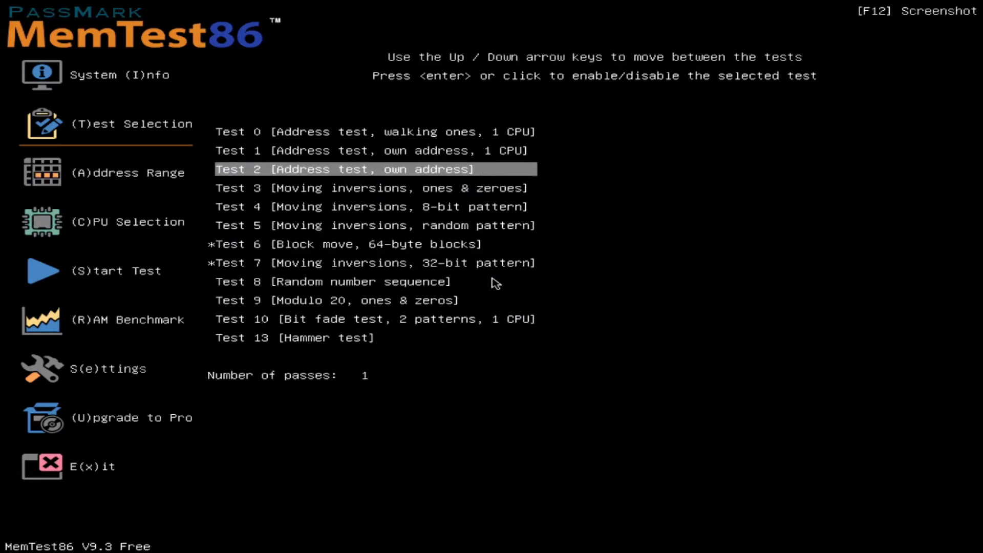
key(Down)
key(Down)
key(Down)
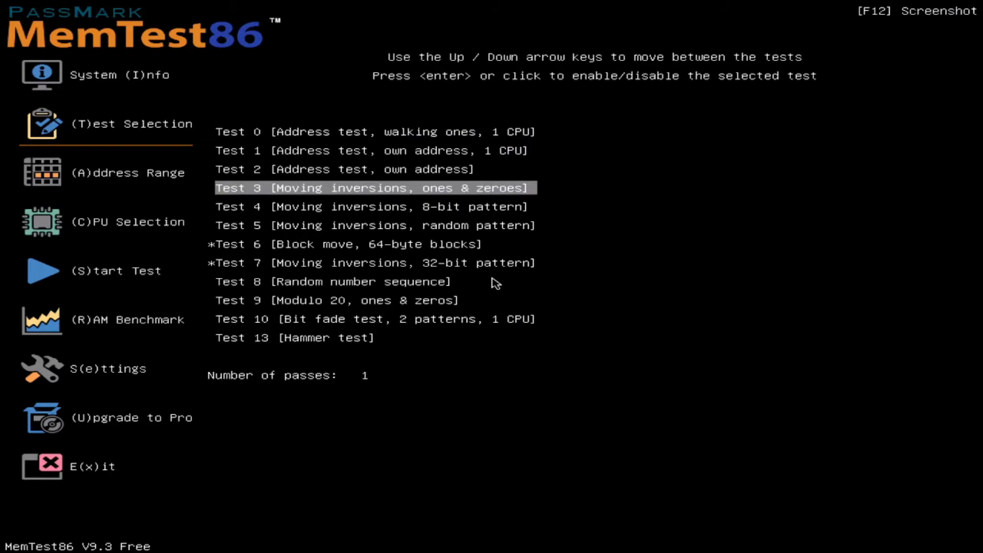
key(Up)
key(Up)
Toggle Test 0 on and back off, then open System Info with the CPU and memory details.
key(Up)
key(Return)
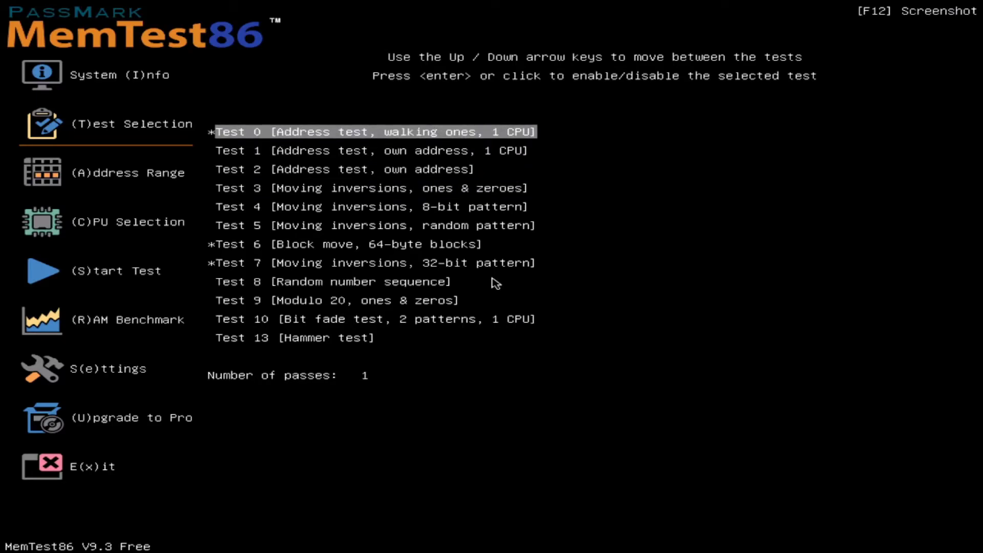
key(Return)
key(Down)
key(Up)
key(Down)
key(Down)
key(Down)
key(Down)
key(Down)
key(Down)
key(Down)
key(Down)
key(Down)
key(Down)
key(Down)
key(Down)
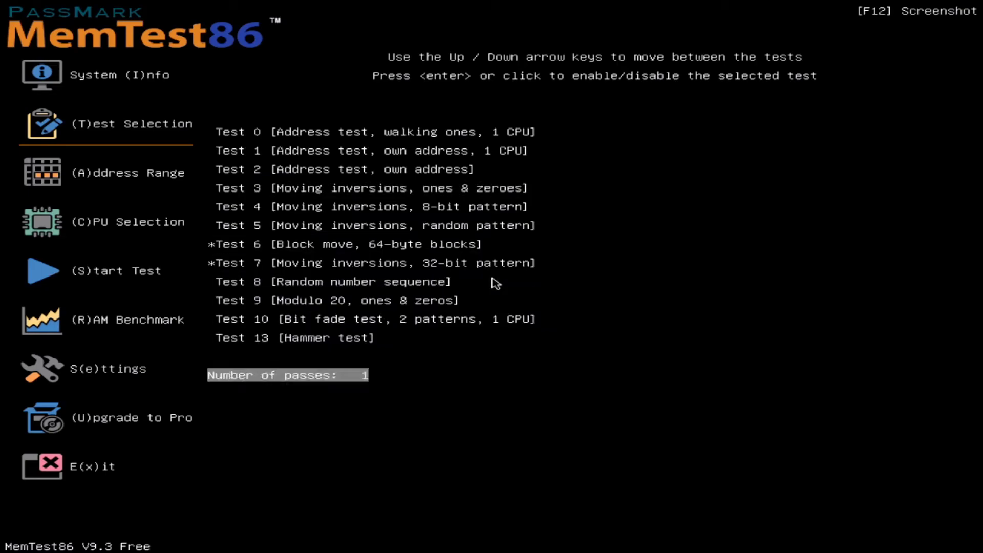
key(Up)
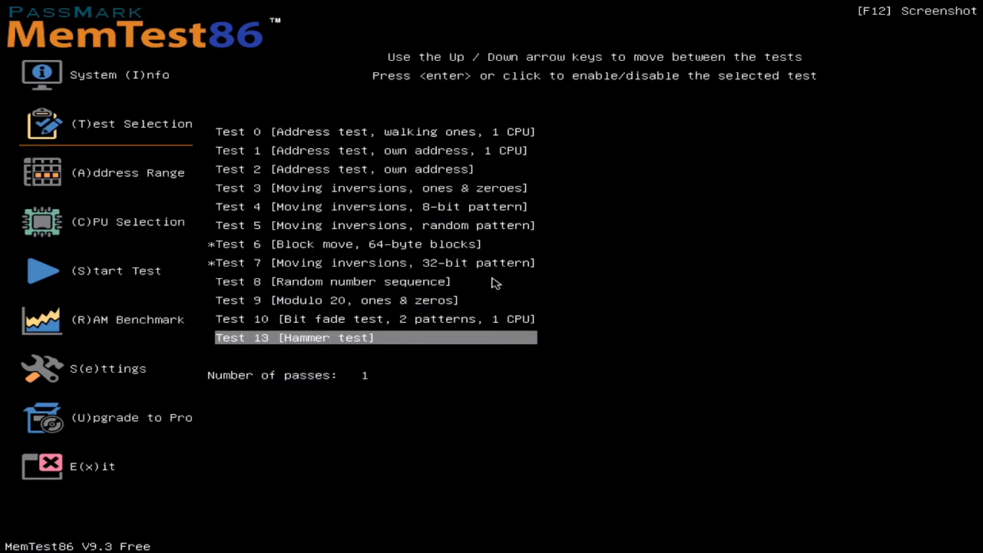
key(Up)
key(Up)
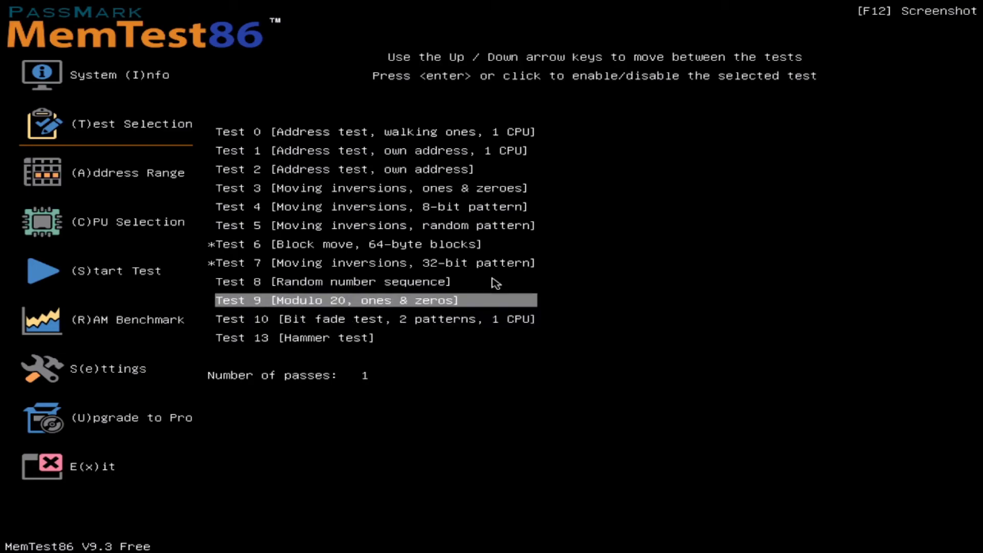
key(Down)
key(Up)
key(Up)
key(Up)
key(Up)
key(Up)
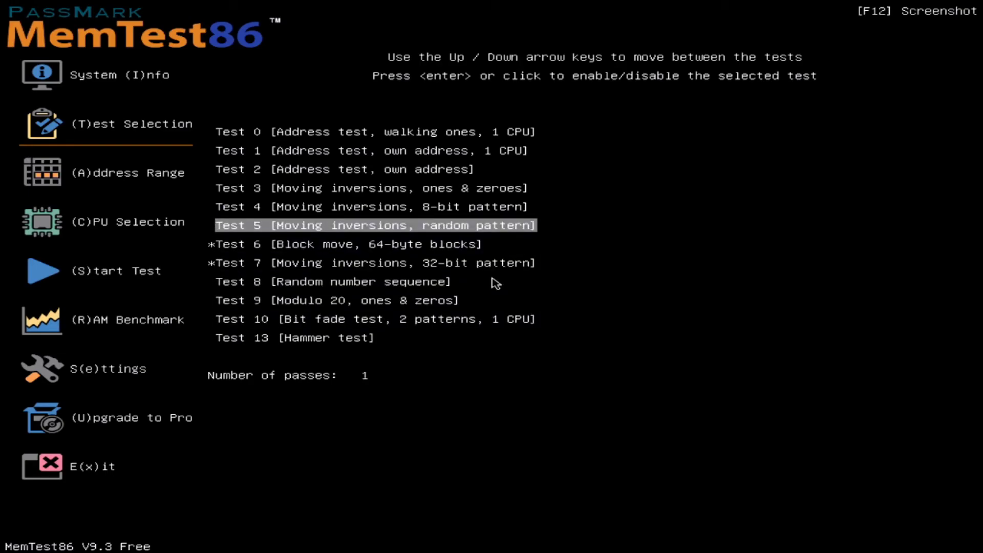
key(i)
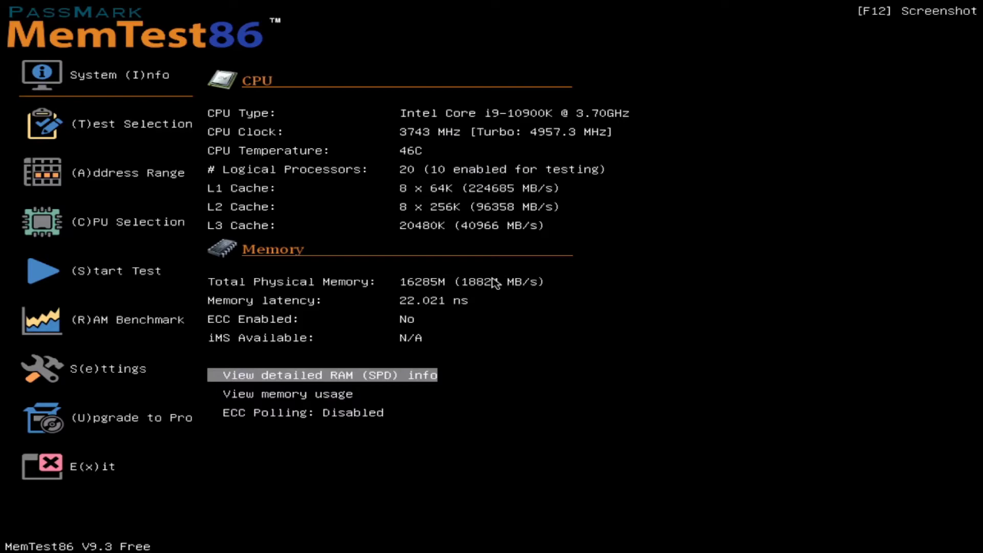
key(Down)
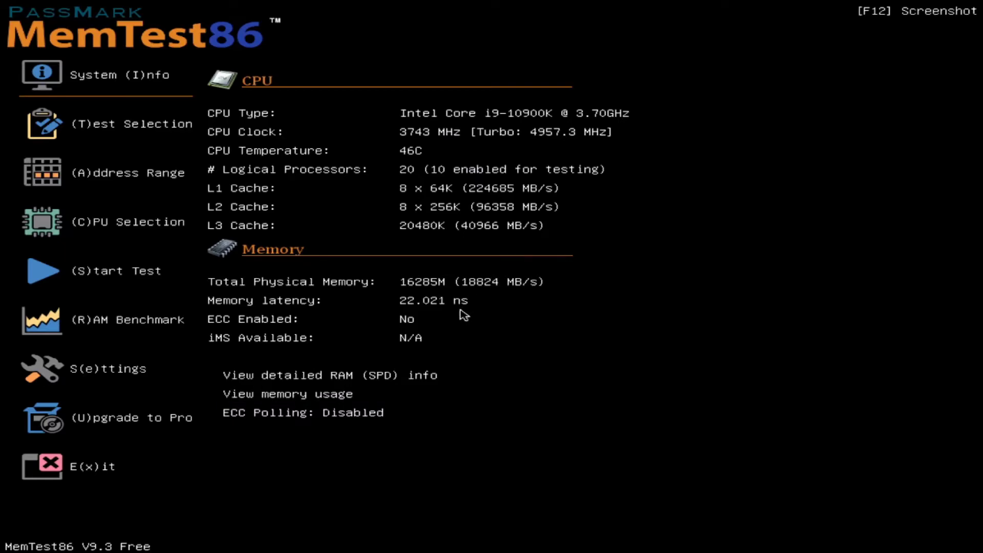
key(Down)
key(Down)
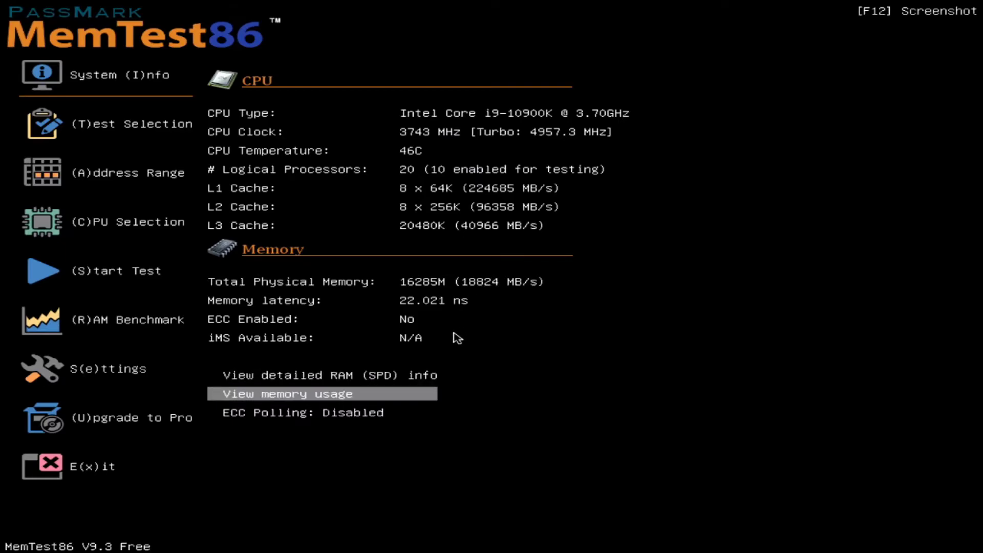
key(Up)
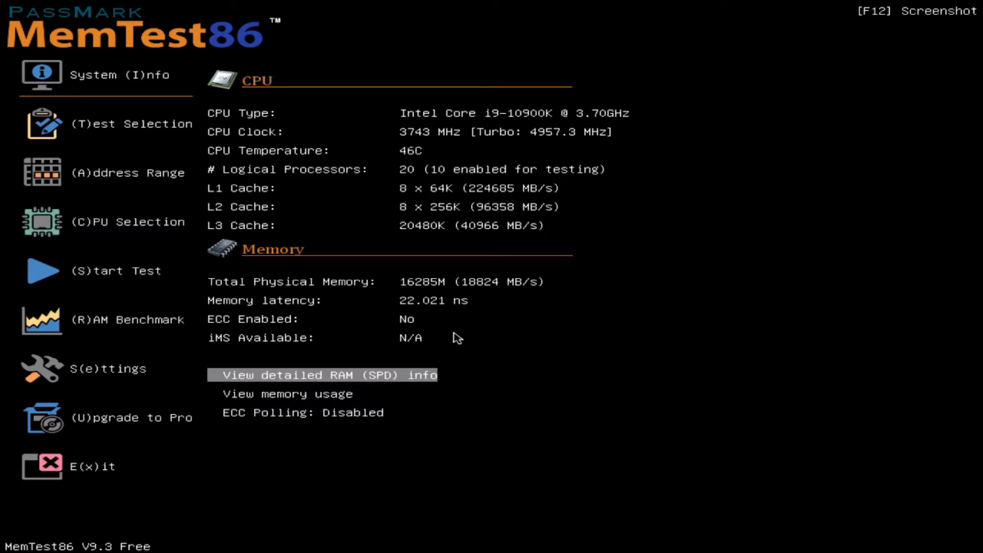
Page through the first RAM module's SMBIOS, SPD and timing details back to the module list.
key(Return)
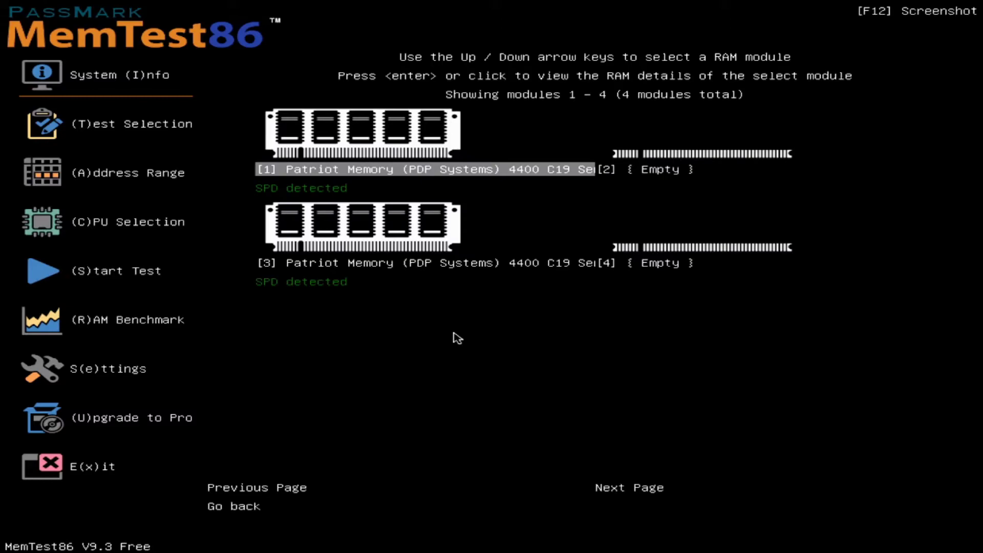
key(Return)
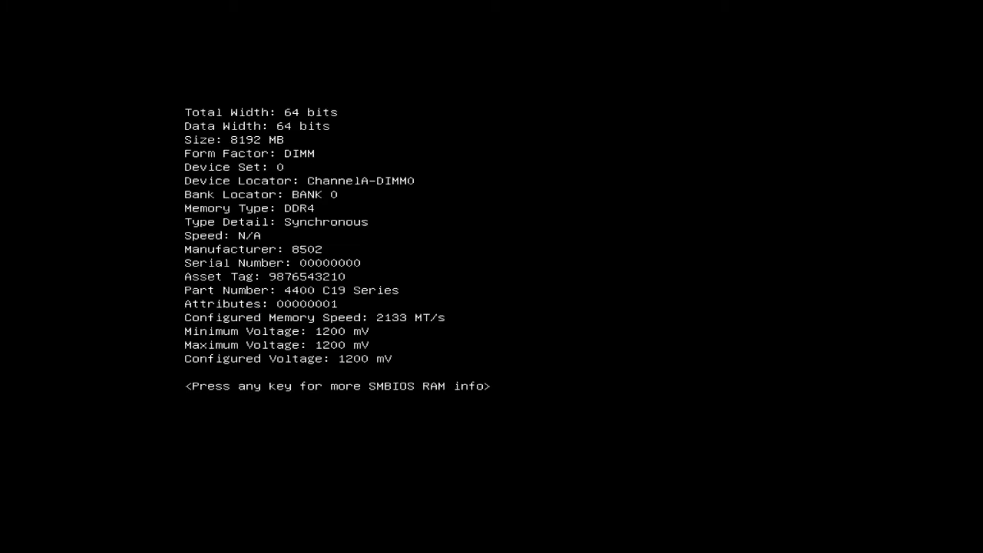
key(Return)
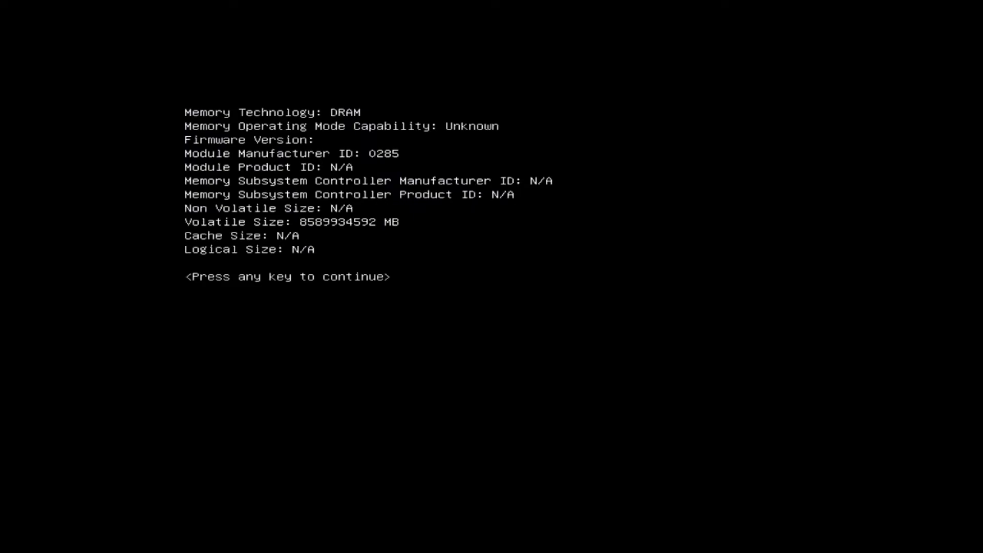
key(Return)
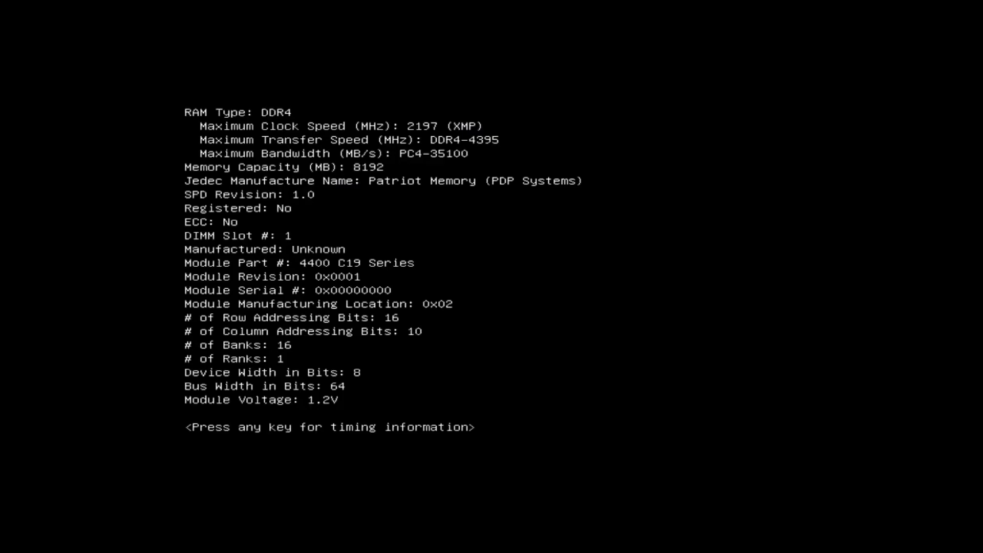
key(Return)
key(Return)
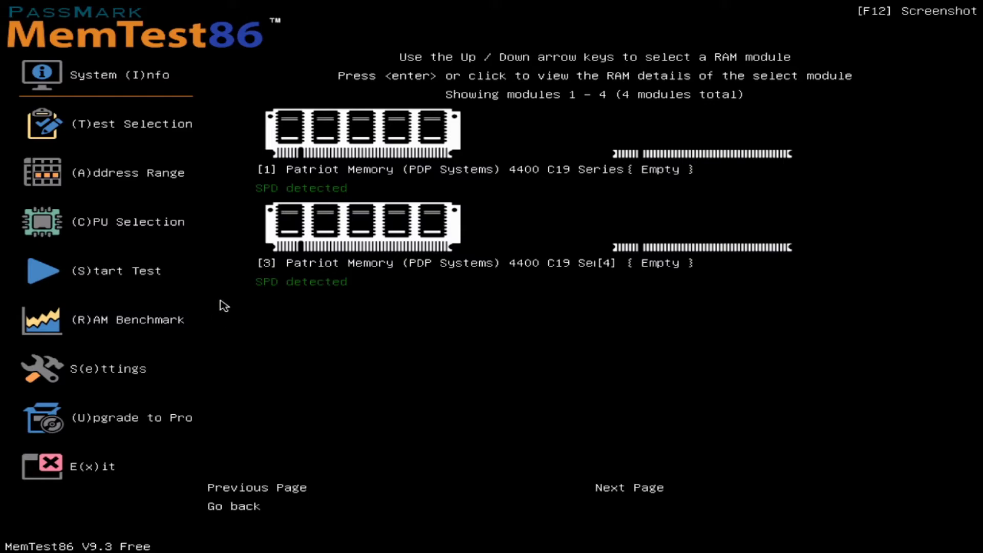
Start the single pass of Tests 6 and 7 and let it finish with PASS and 0 errors.
key(s)
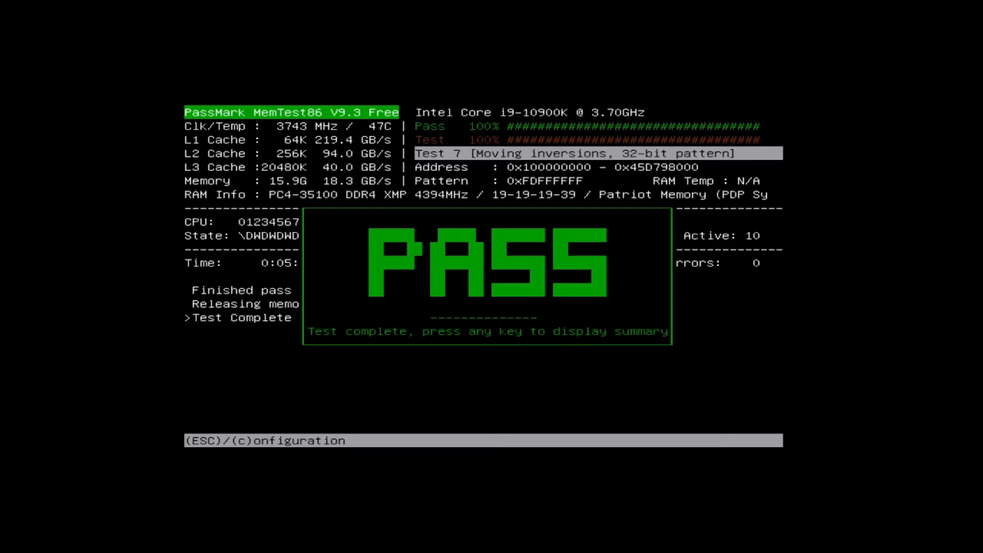
View the 2/2 passed summary and the error table, then save the HTML report.
key(Return)
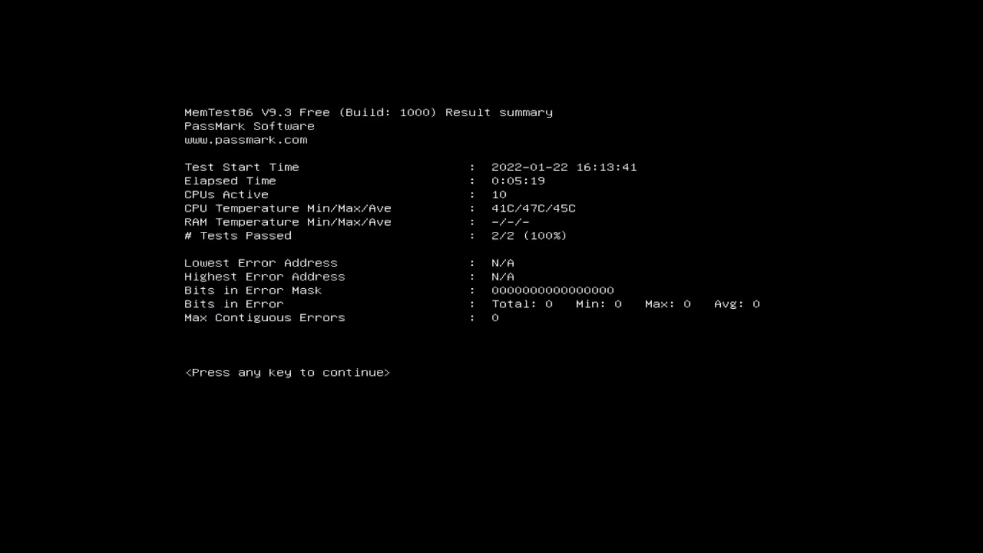
key(Return)
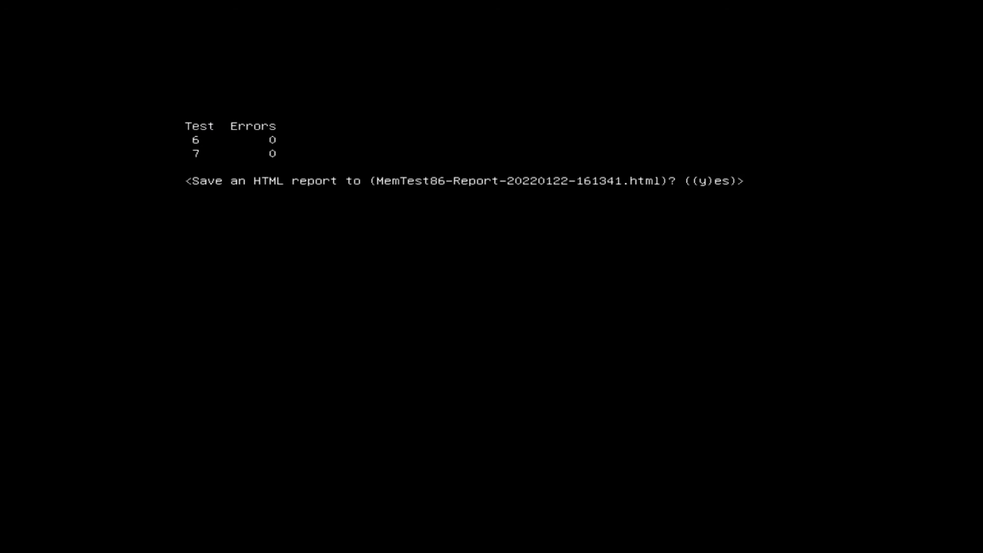
key(y)
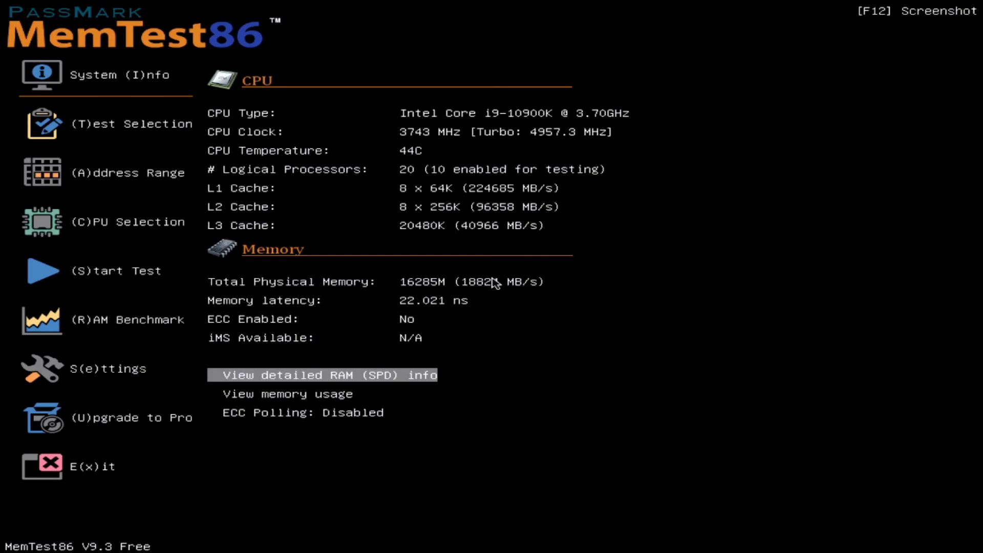
Exit MemTest86 and reboot through the EVGA boot menu to the Windows 11 desktop.
key(x)
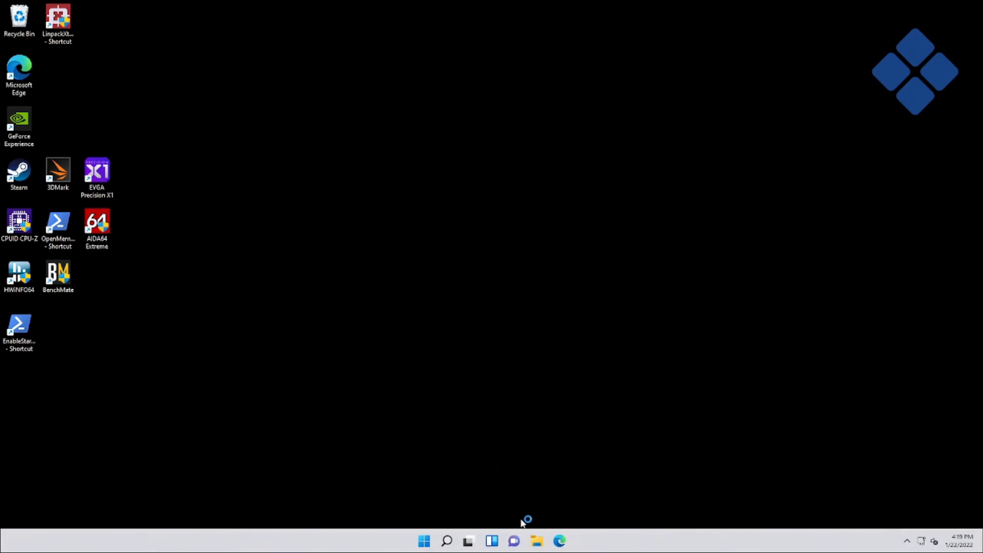
click(536, 541)
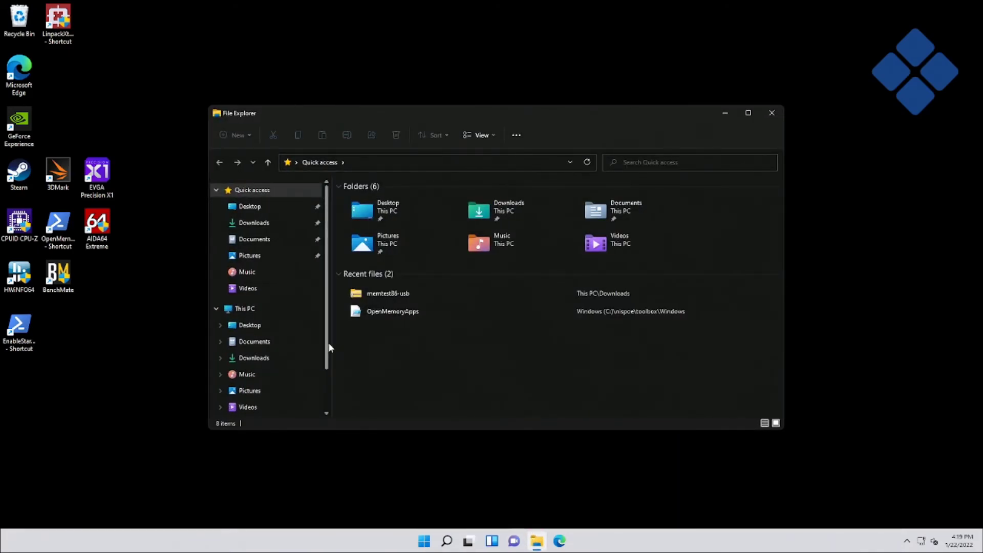
scroll(328, 343, down, 2)
scroll(322, 418, up, 2)
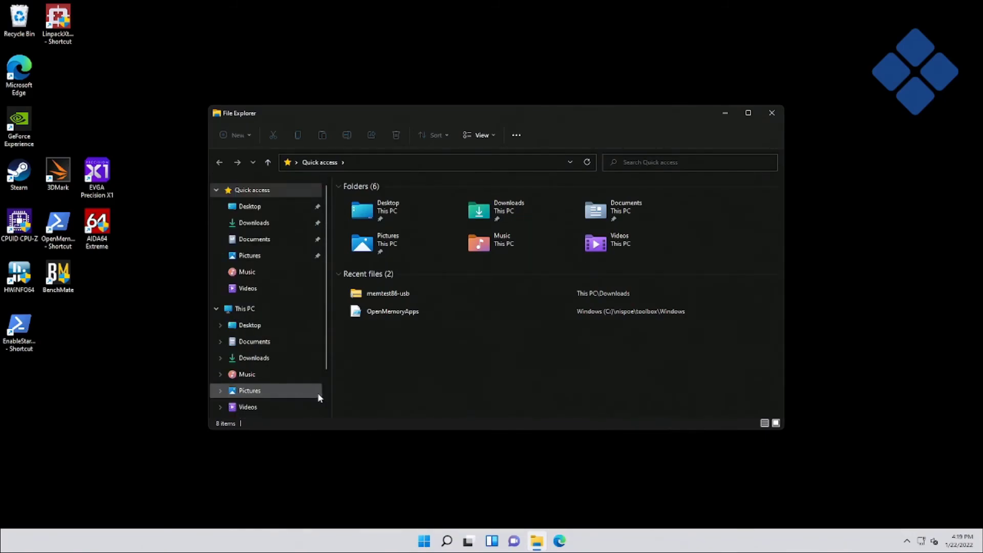
scroll(323, 396, down, 2)
click(297, 388)
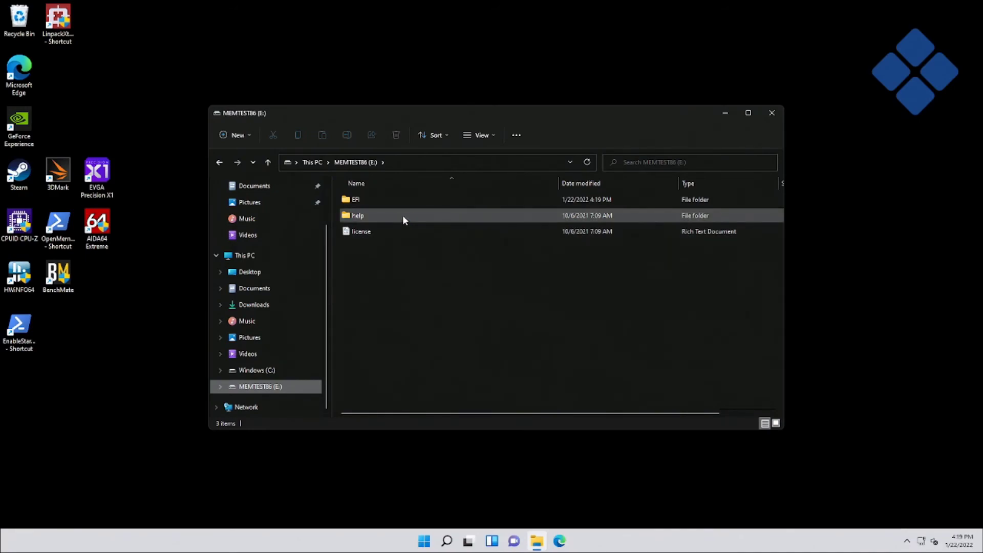
double_click(407, 196)
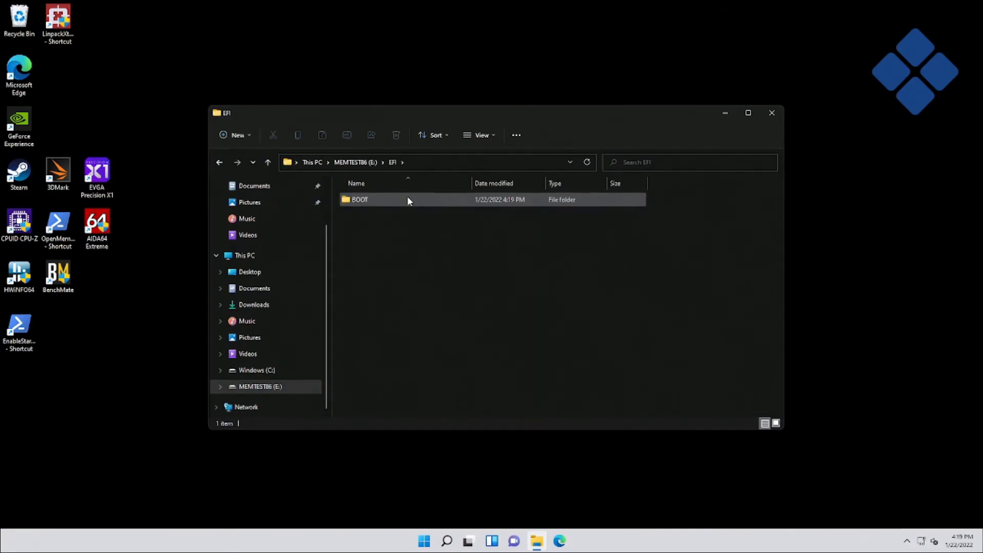
double_click(408, 199)
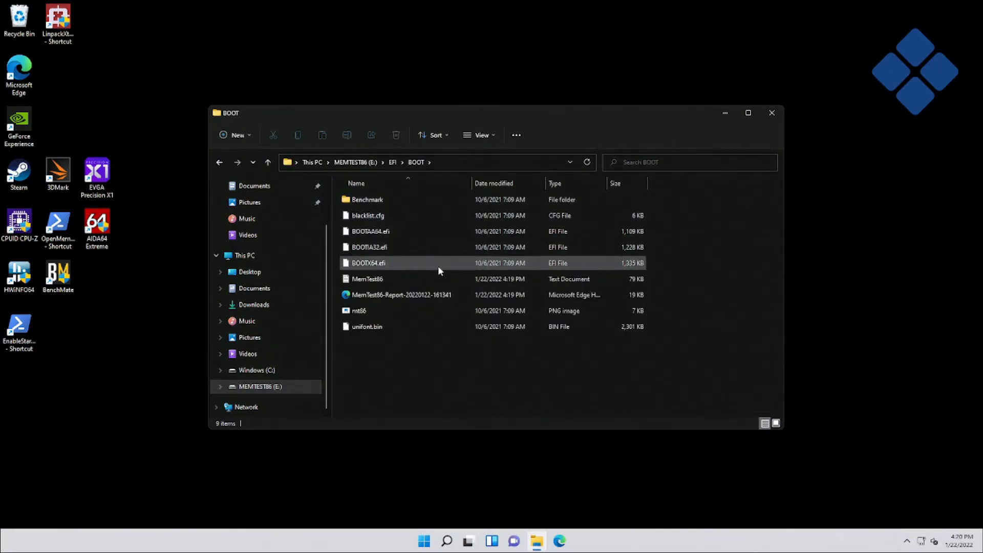
double_click(453, 288)
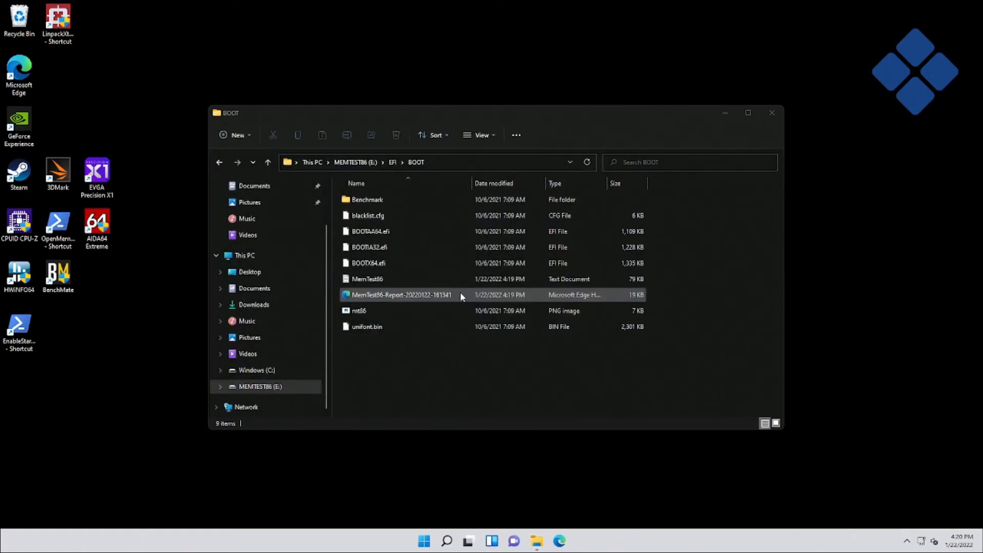
double_click(460, 294)
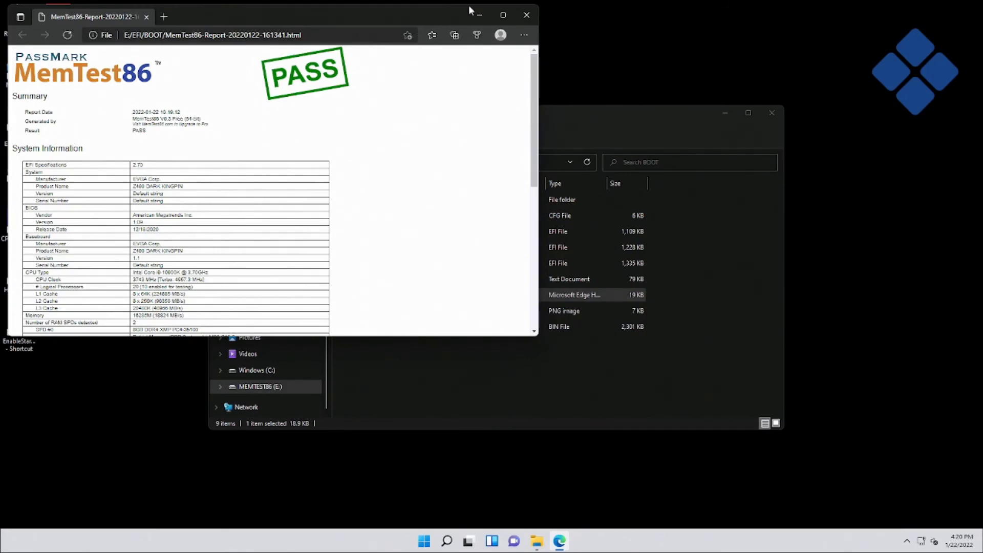
Maximize the Edge report, scroll to the Test 6 and Test 7 PASS summary, and return to the top.
click(503, 15)
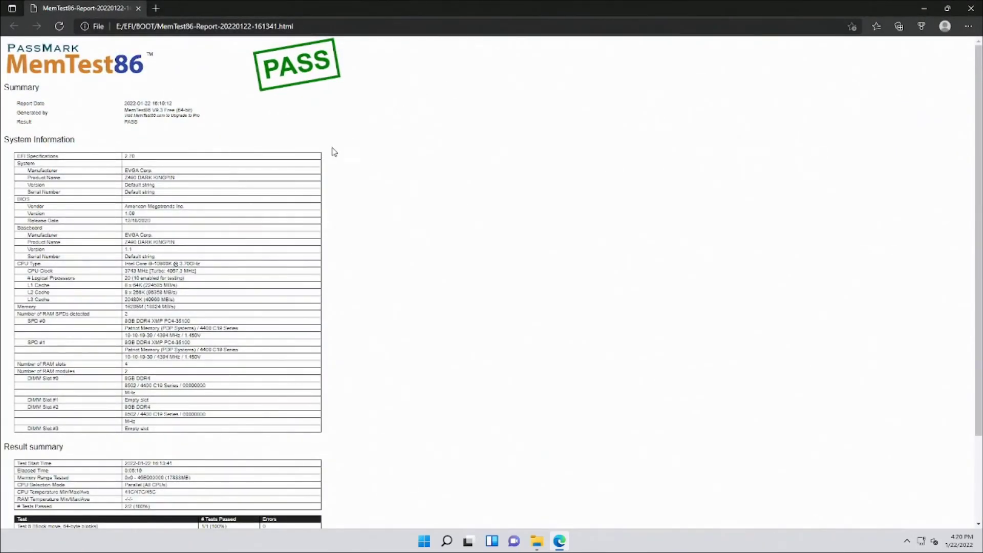
ctrl+scroll(312, 162, up, 5)
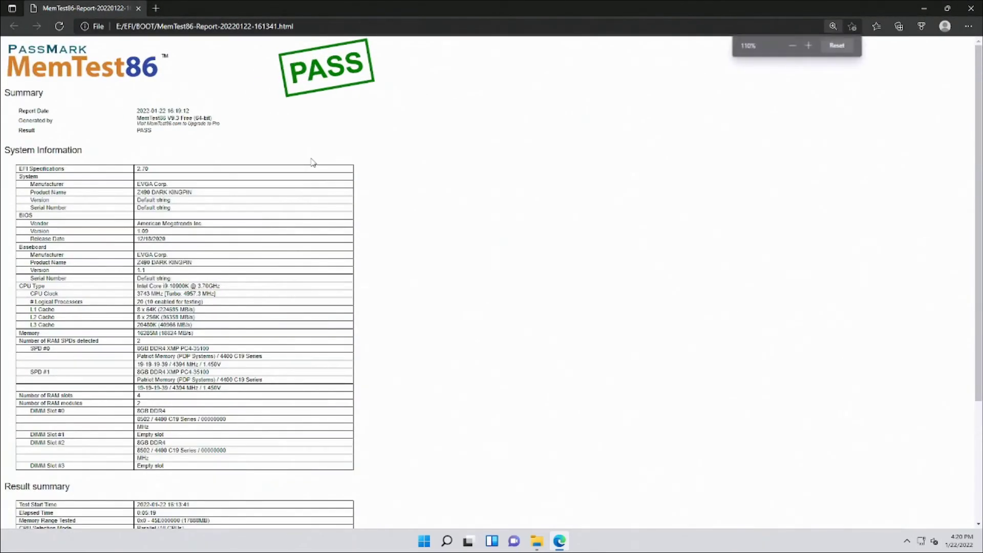
scroll(312, 162, down, 5)
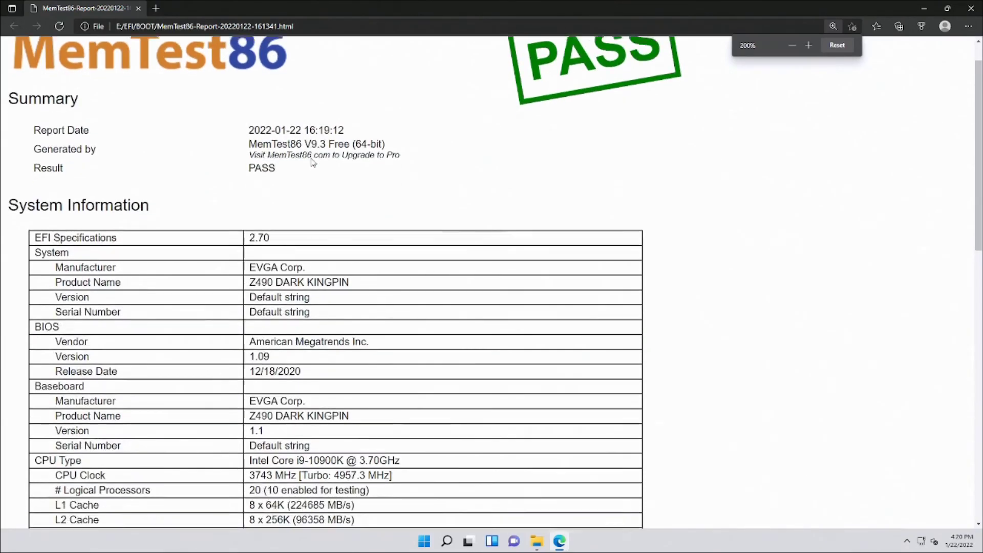
scroll(313, 163, down, 6)
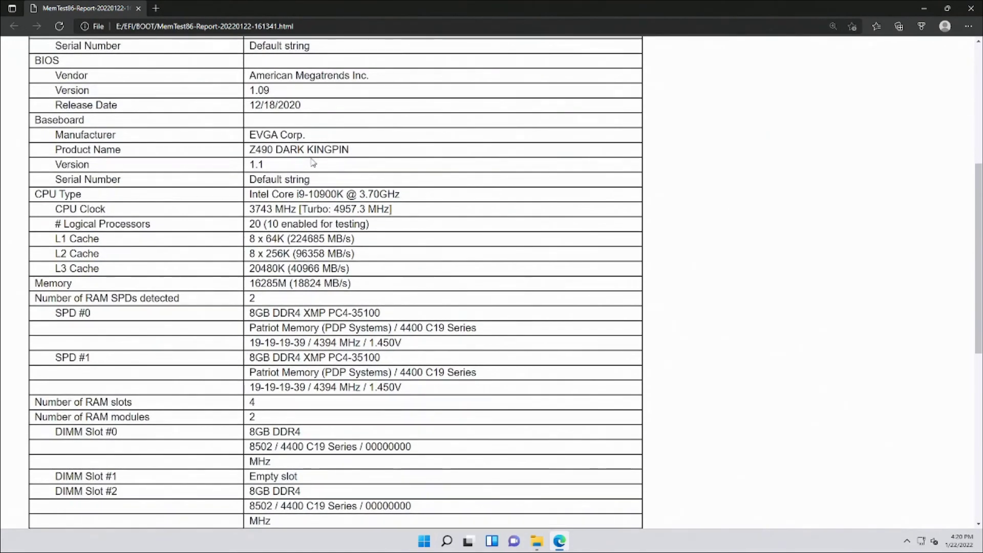
scroll(313, 163, down, 1)
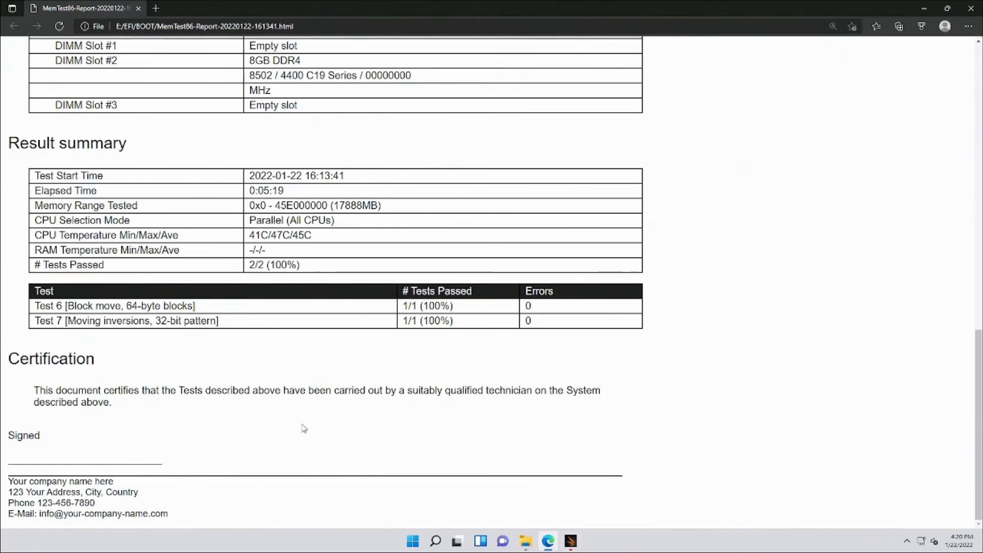
scroll(307, 423, up, 2)
scroll(307, 423, up, 10)
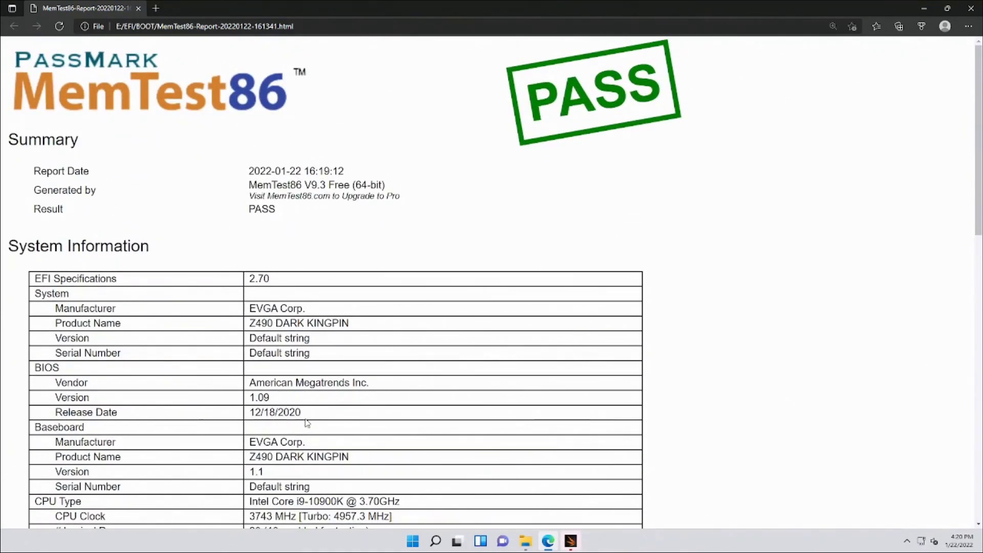
Close Edge and 3DMark, step Explorer up to the E: drive root, then close Explorer.
click(970, 8)
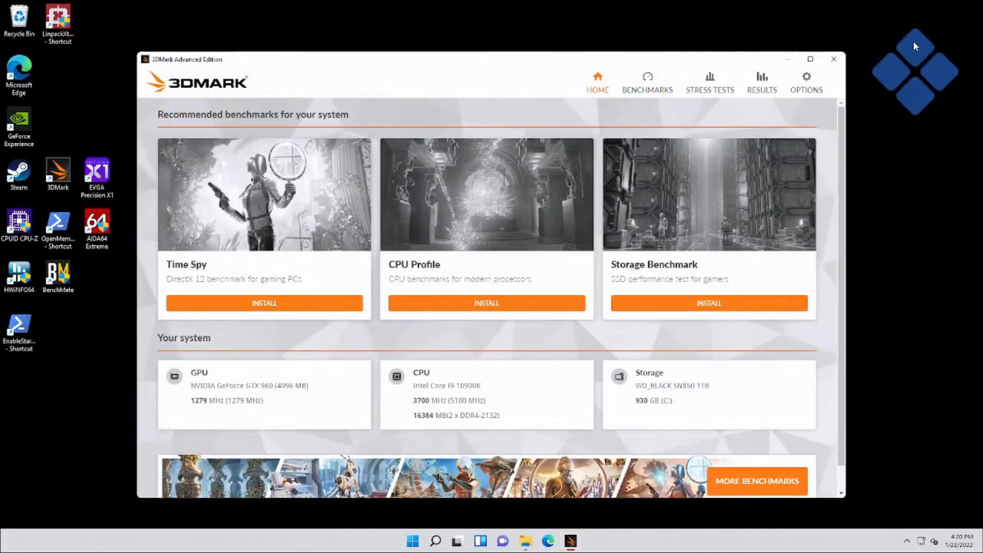
click(837, 60)
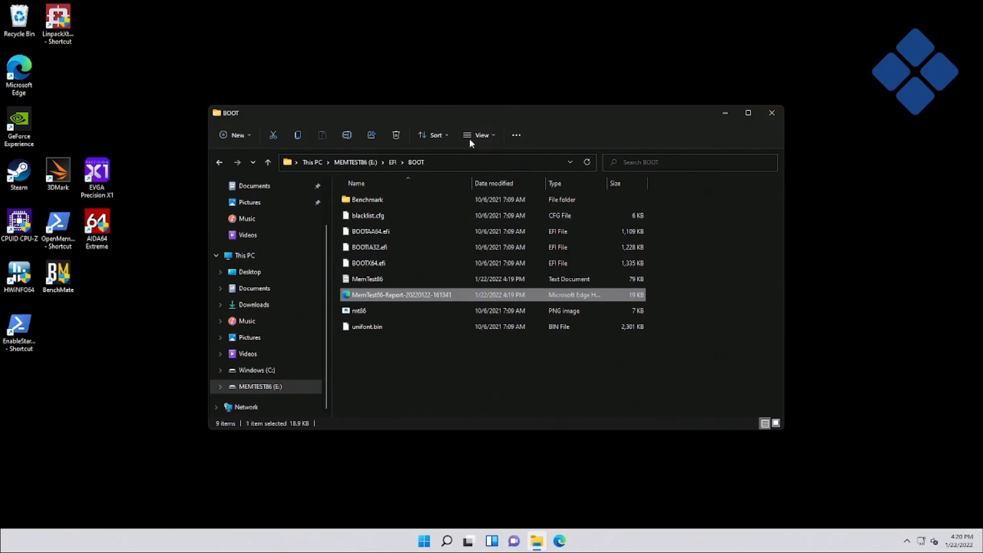
click(266, 164)
click(523, 298)
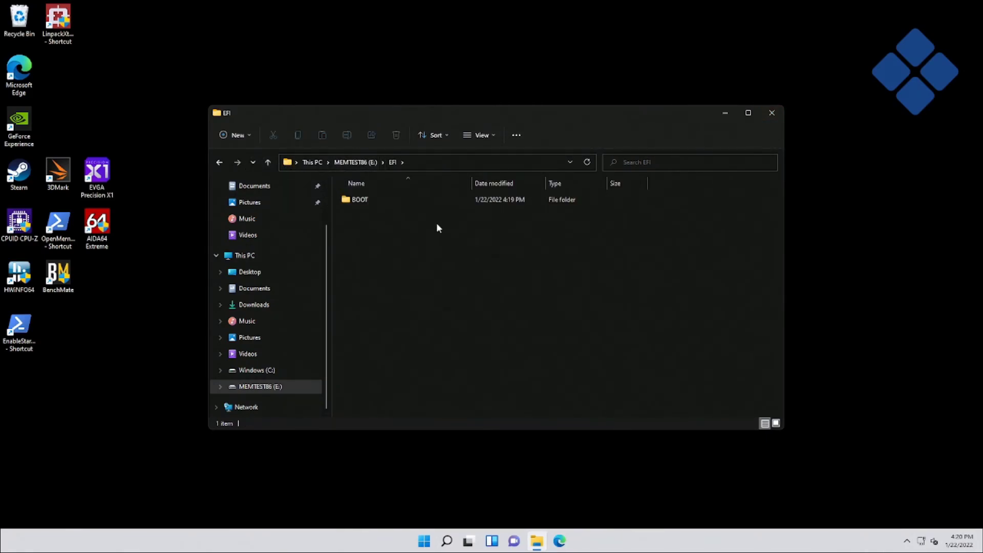
click(359, 164)
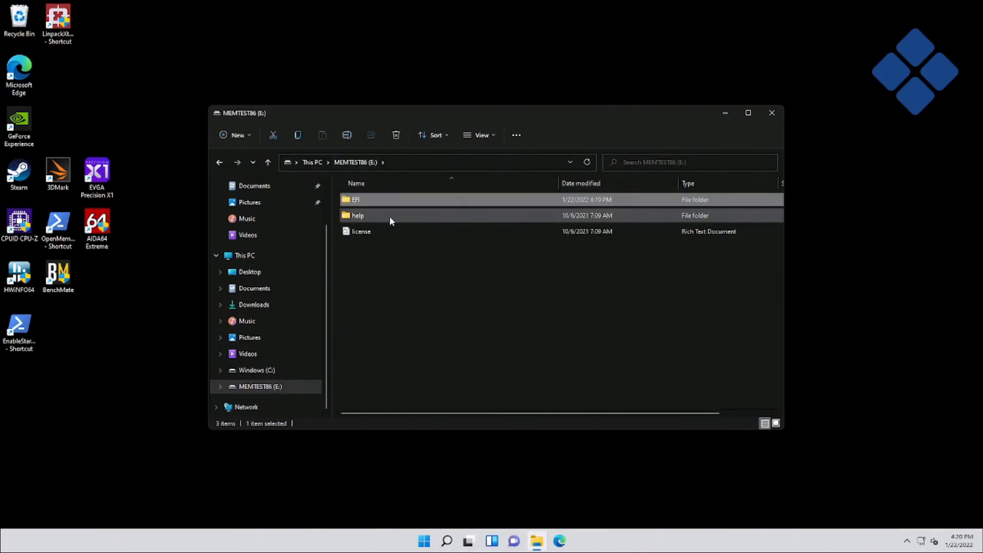
click(775, 113)
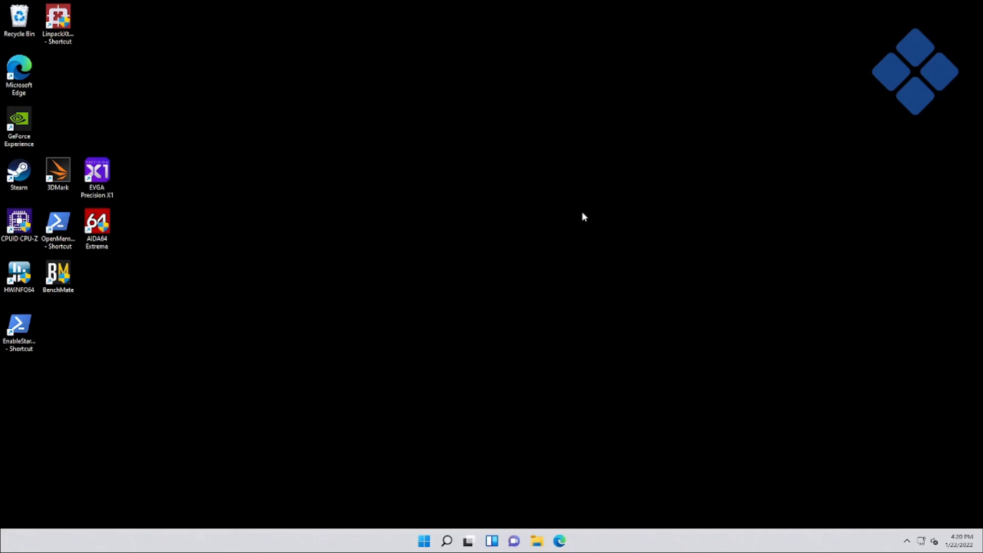